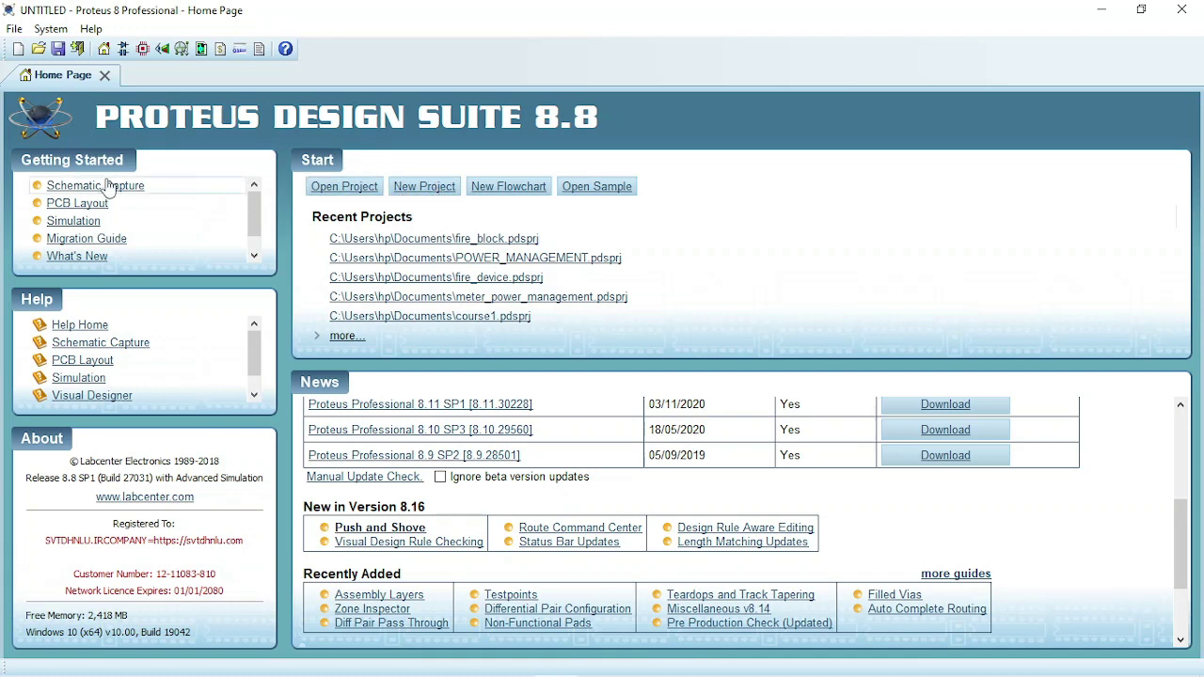
Create a new project named testProject, accepting default schematic and layout settings with no firmware
{"action": "left_click", "coordinate": [13, 28]}
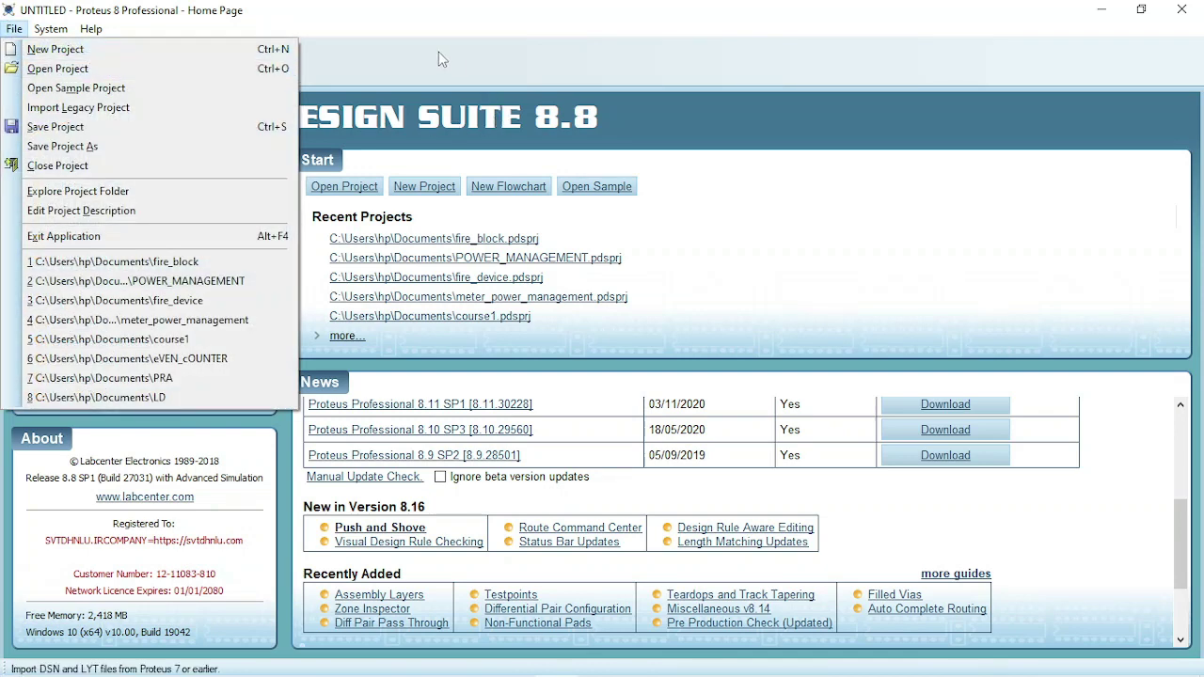
{"action": "left_click", "coordinate": [379, 72]}
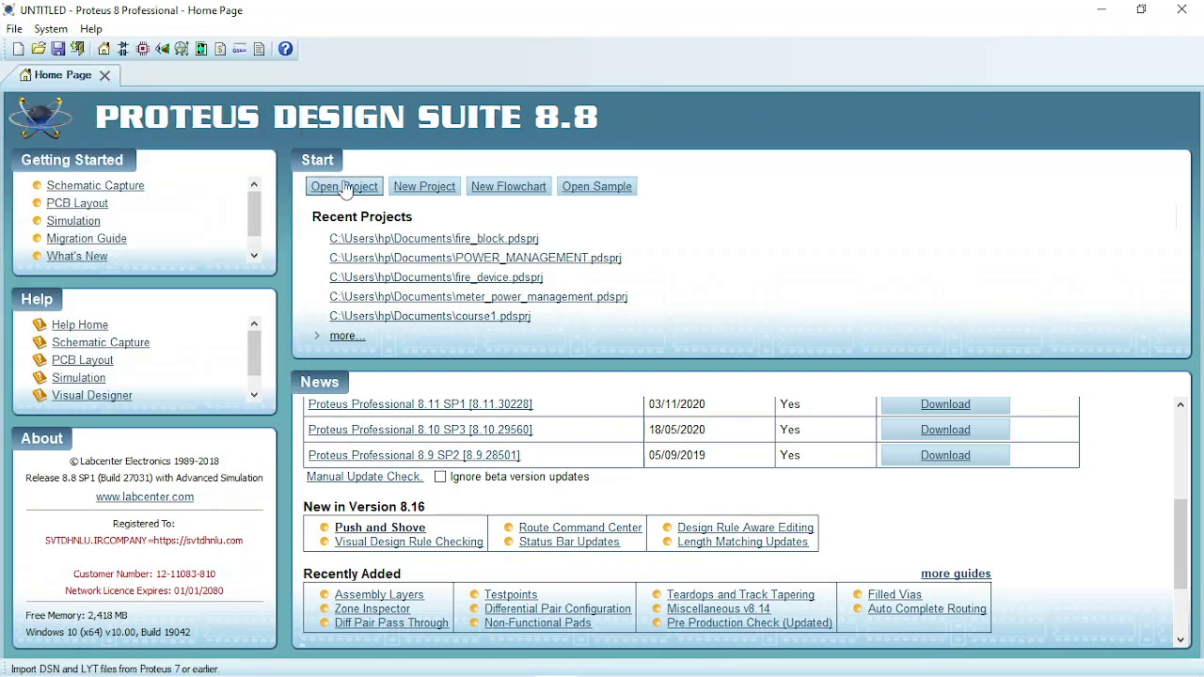
{"action": "left_click", "coordinate": [434, 188]}
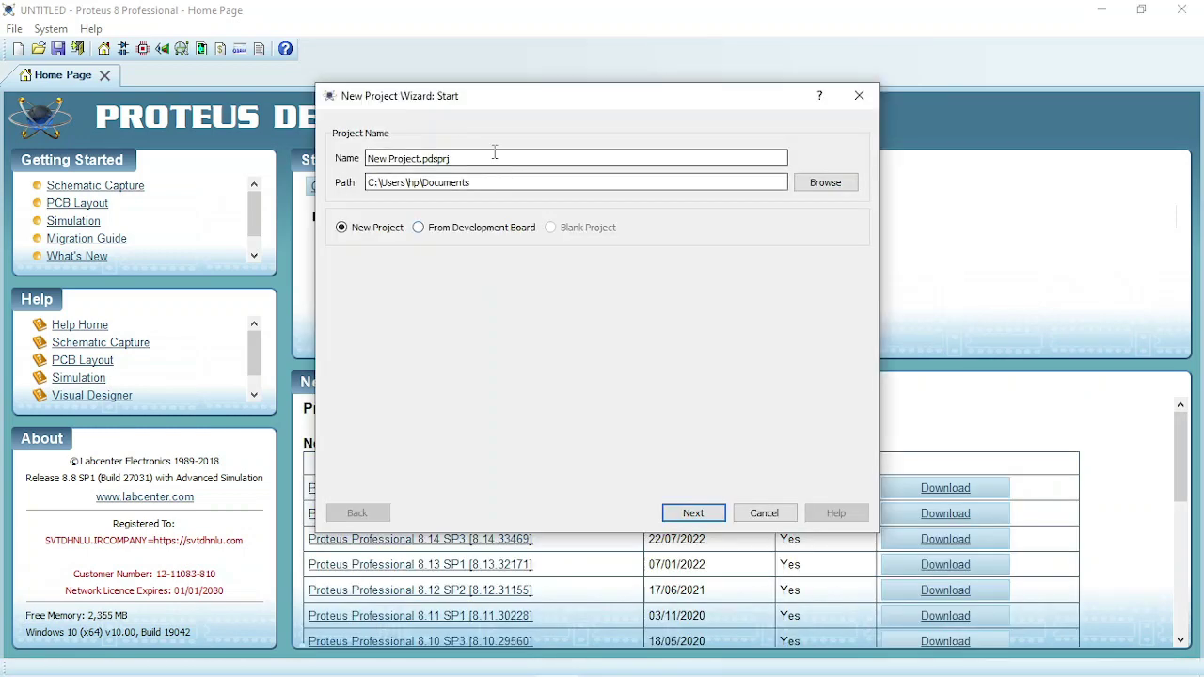
{"action": "left_click_drag", "start_coordinate": [490, 157], "coordinate": [363, 170]}
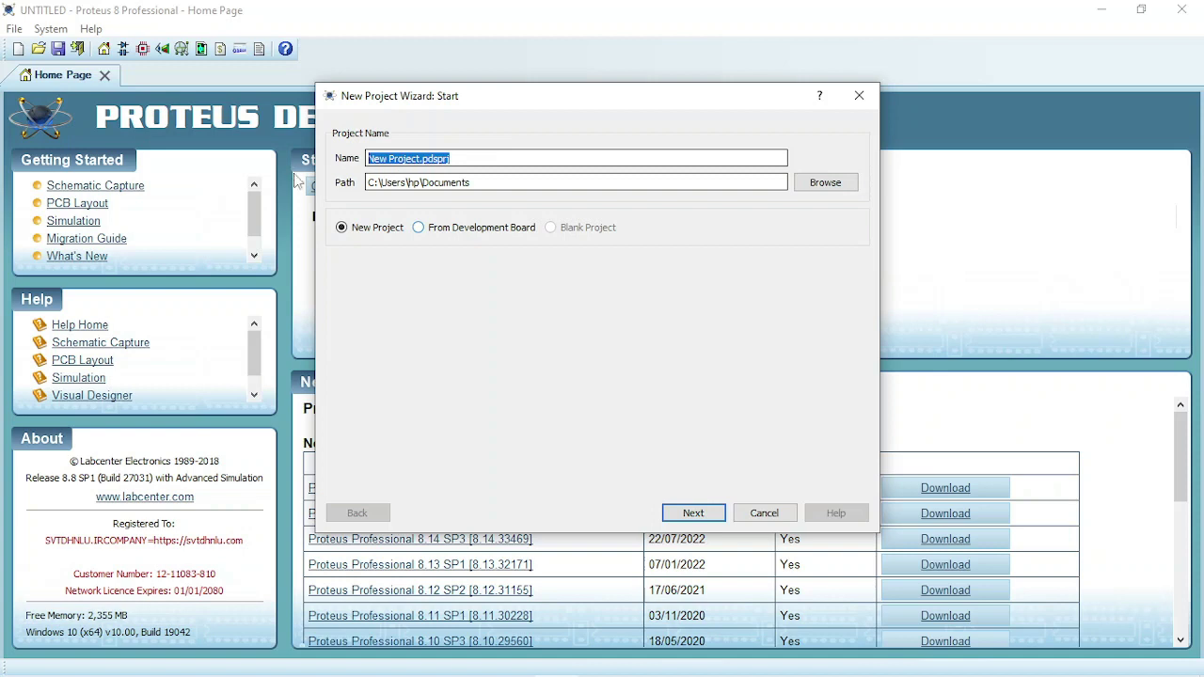
{"action": "type", "text": "testProject"}
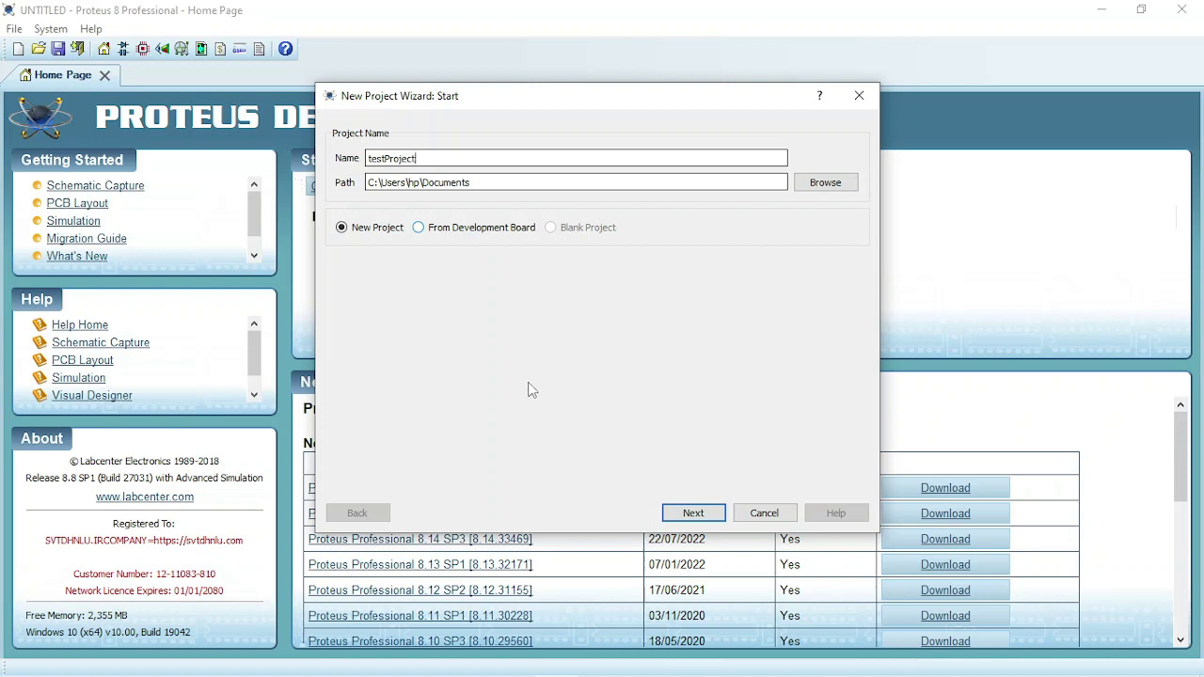
{"action": "left_click", "coordinate": [694, 513]}
{"action": "left_click", "coordinate": [694, 512]}
{"action": "left_click", "coordinate": [694, 512]}
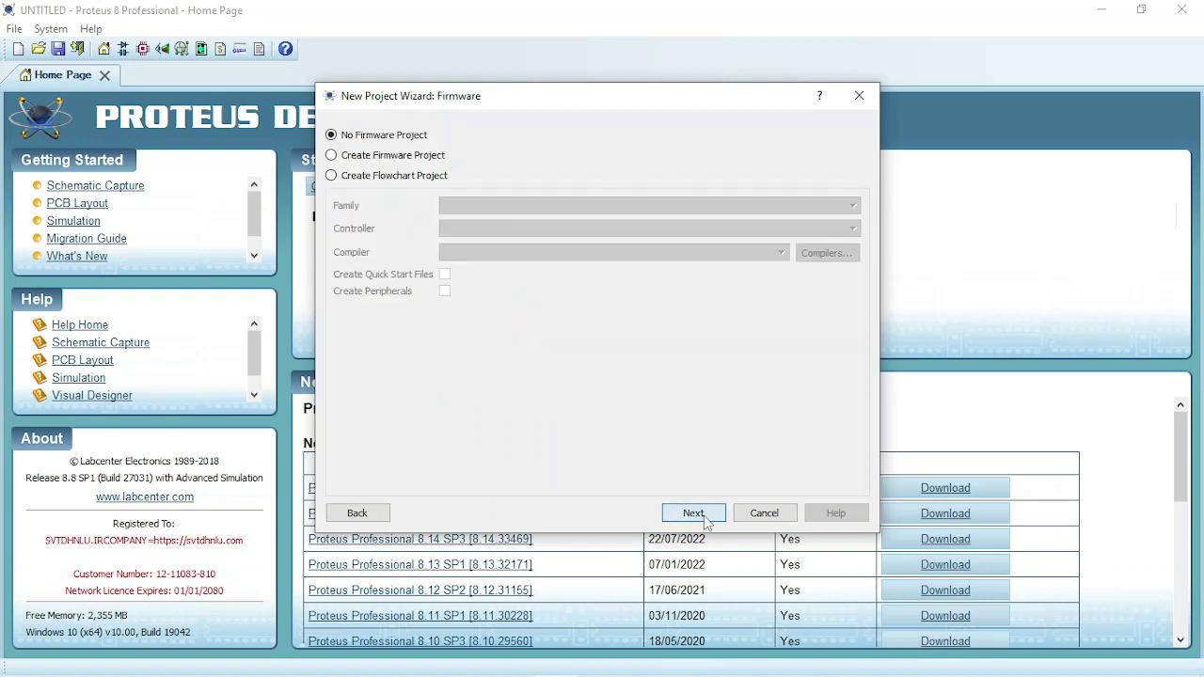
{"action": "left_click", "coordinate": [695, 512]}
{"action": "left_click", "coordinate": [693, 513]}
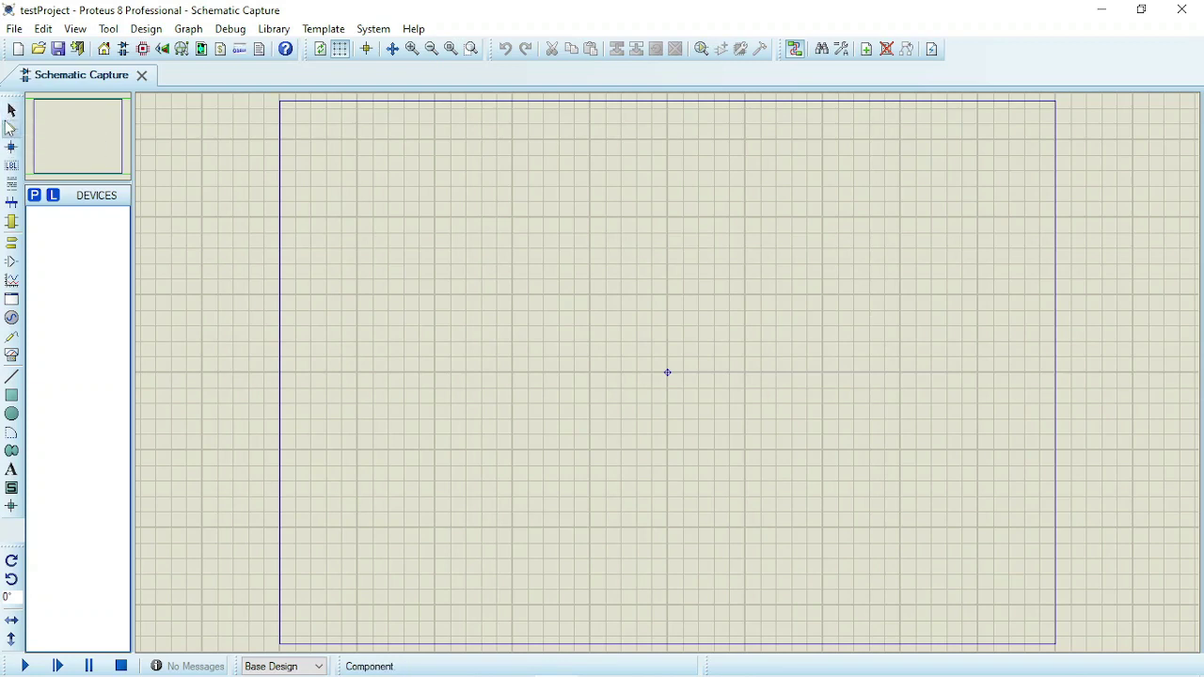
Add the BUTTON push button from the parts library, then start a new 'res' keyword search
{"action": "left_click", "coordinate": [11, 128]}
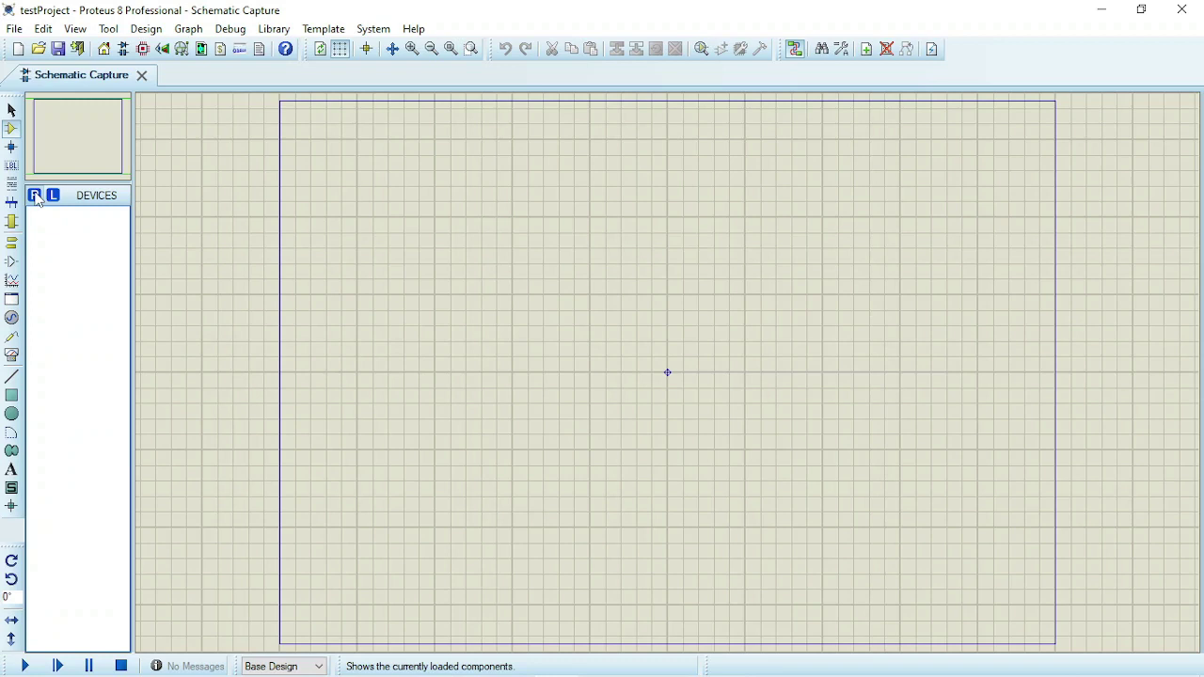
{"action": "left_click", "coordinate": [38, 198]}
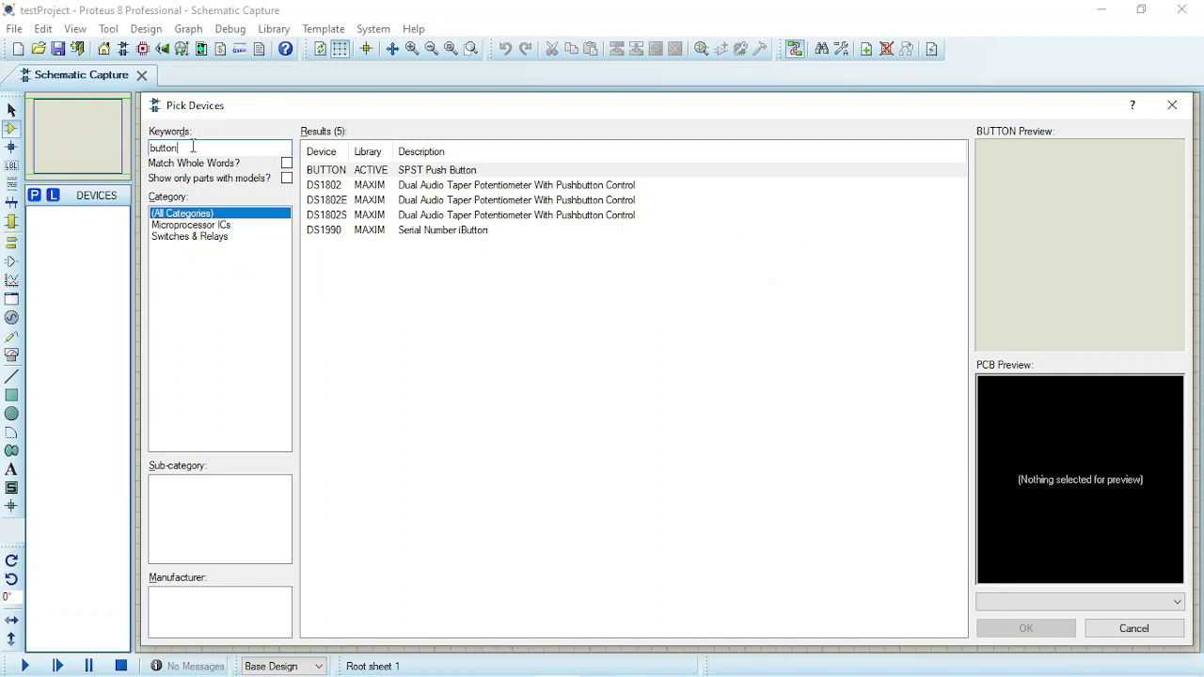
{"action": "left_click", "coordinate": [424, 171]}
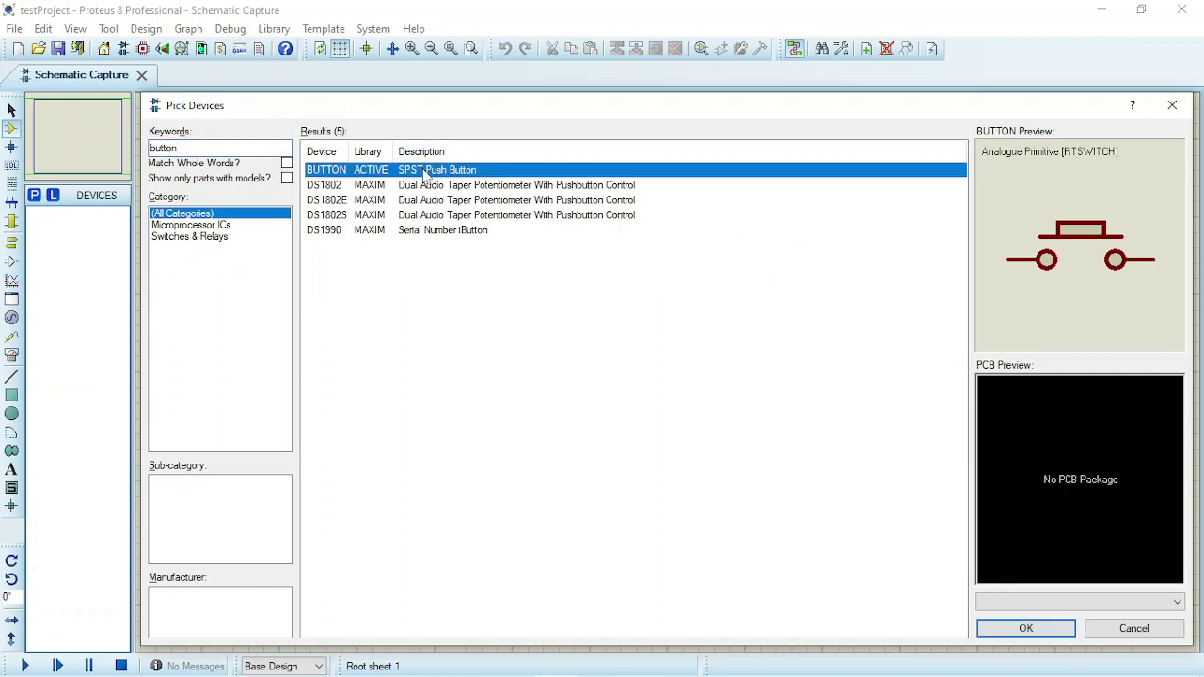
{"action": "double_click", "coordinate": [423, 171]}
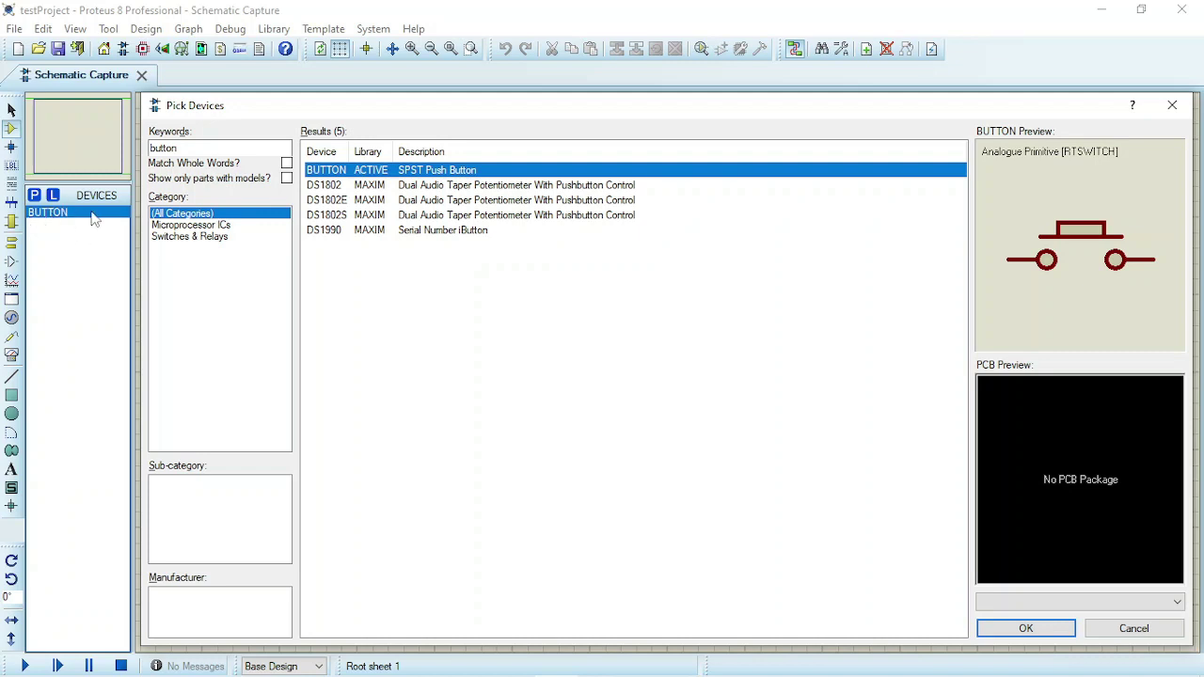
{"action": "double_click", "coordinate": [195, 146]}
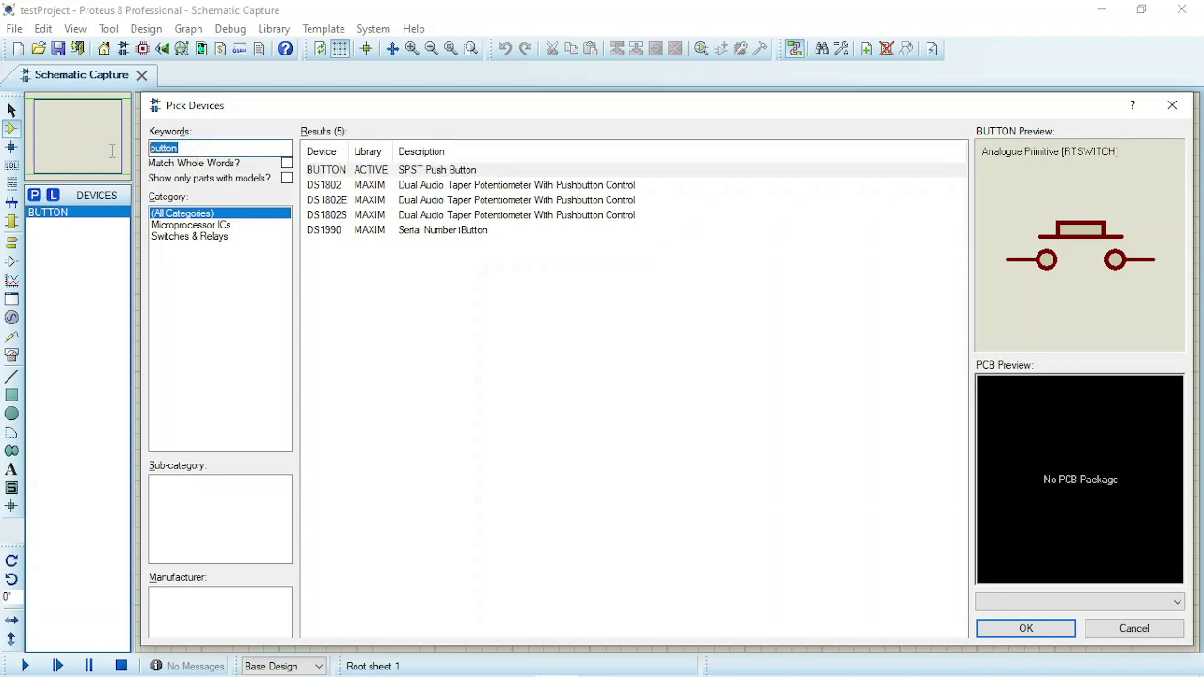
{"action": "type", "text": "res"}
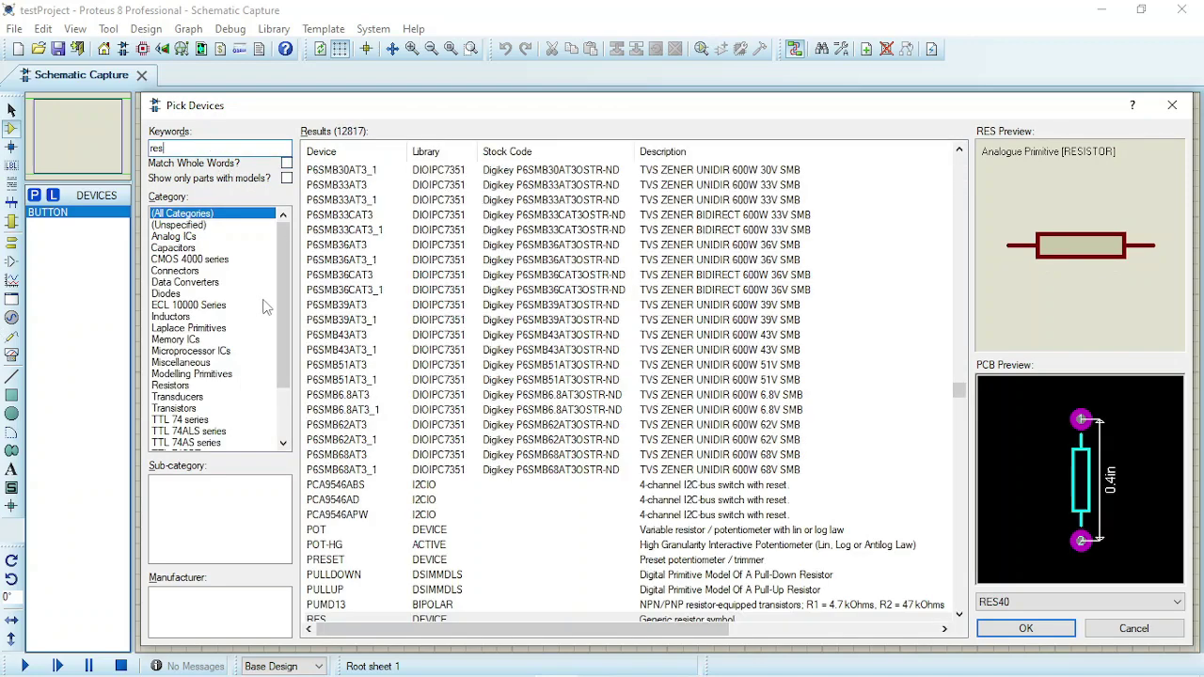
Search 'led', compare several LED parts, and add LED-BIBY to the device list
{"action": "double_click", "coordinate": [195, 149]}
{"action": "type", "text": "led"}
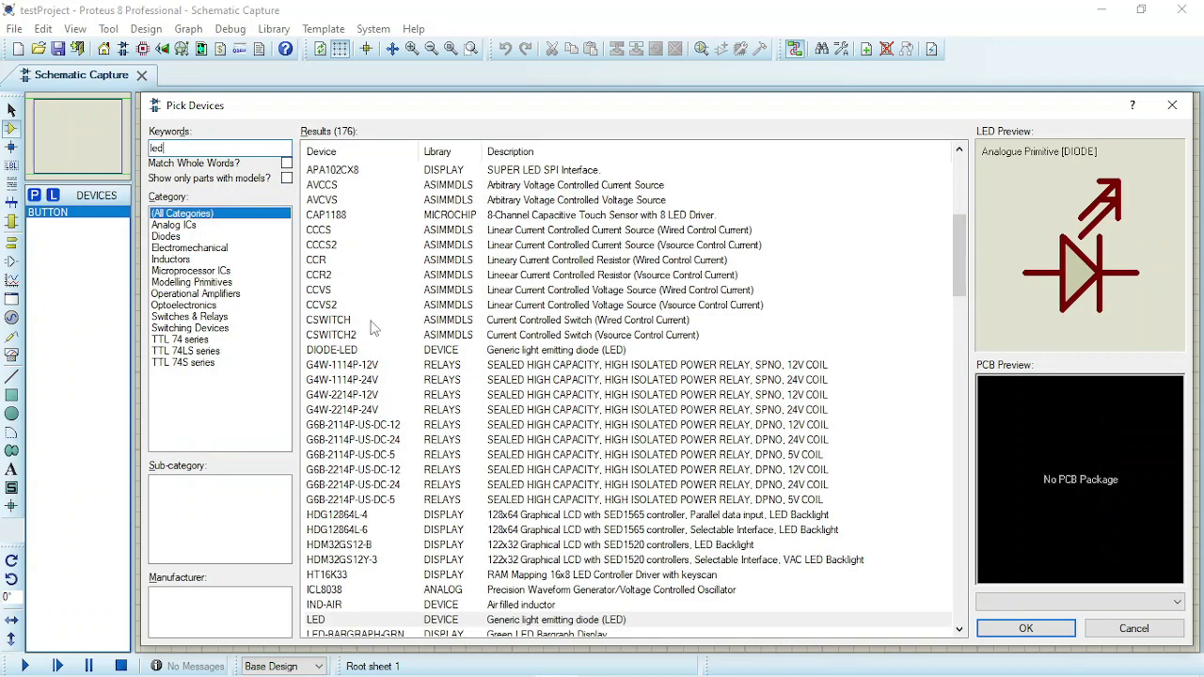
{"action": "scroll", "coordinate": [374, 339], "scroll_direction": "down", "scroll_amount": 5}
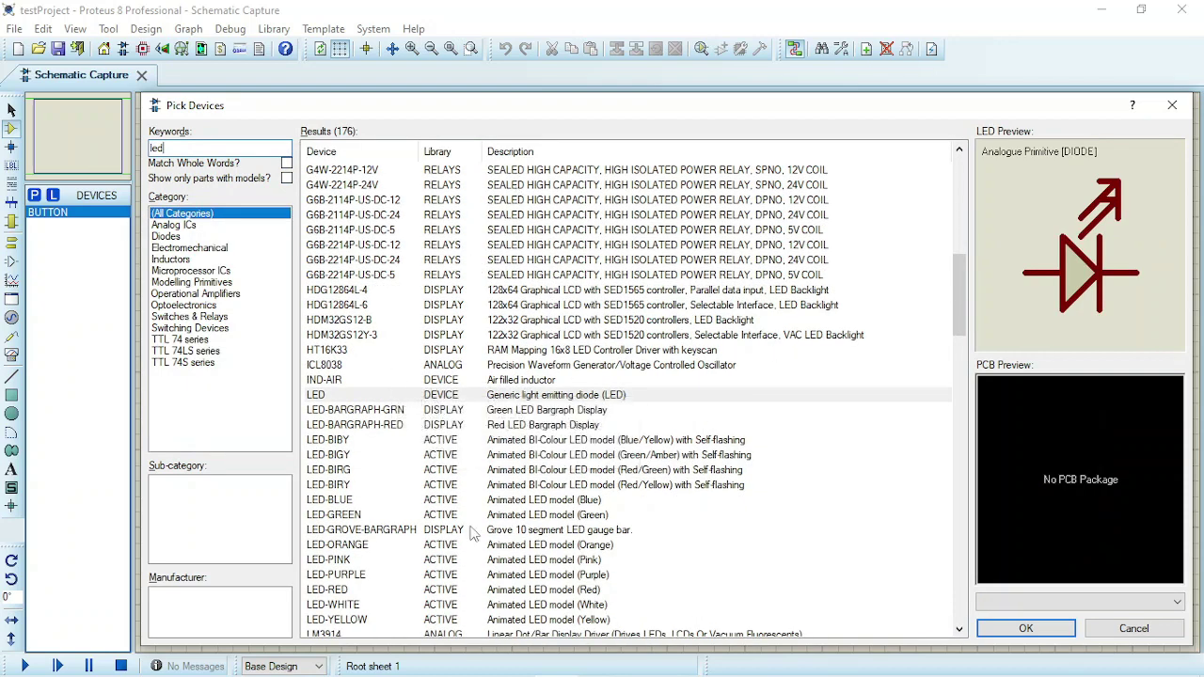
{"action": "left_click", "coordinate": [543, 439]}
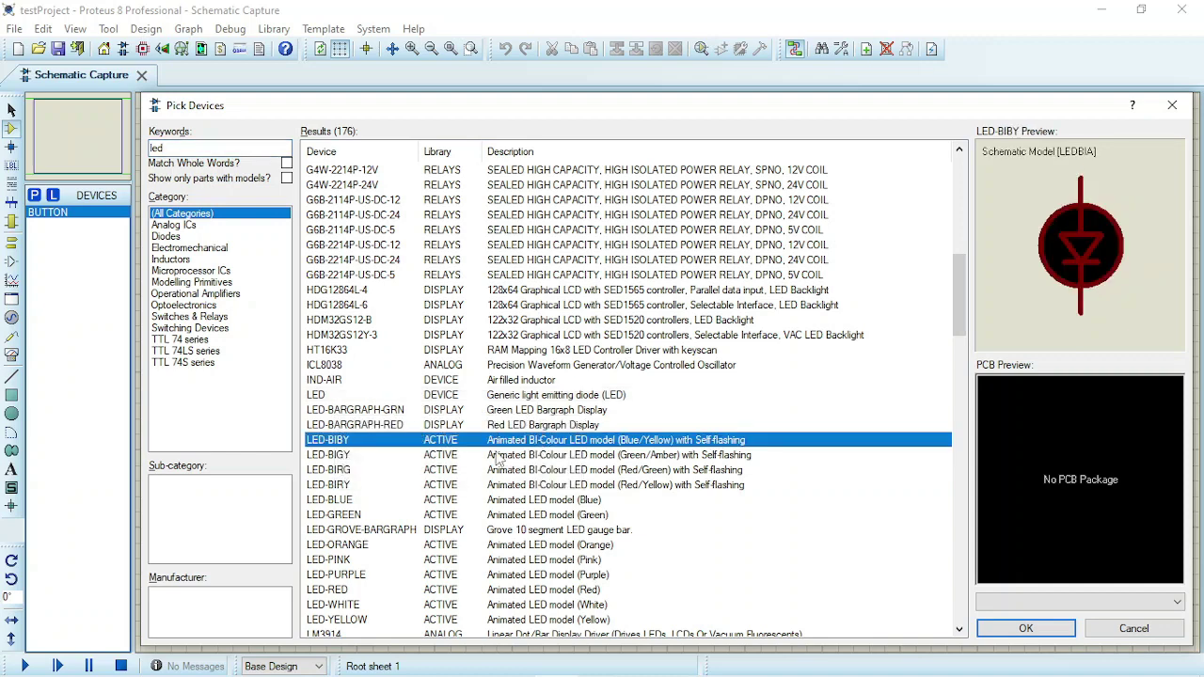
{"action": "left_click", "coordinate": [325, 397]}
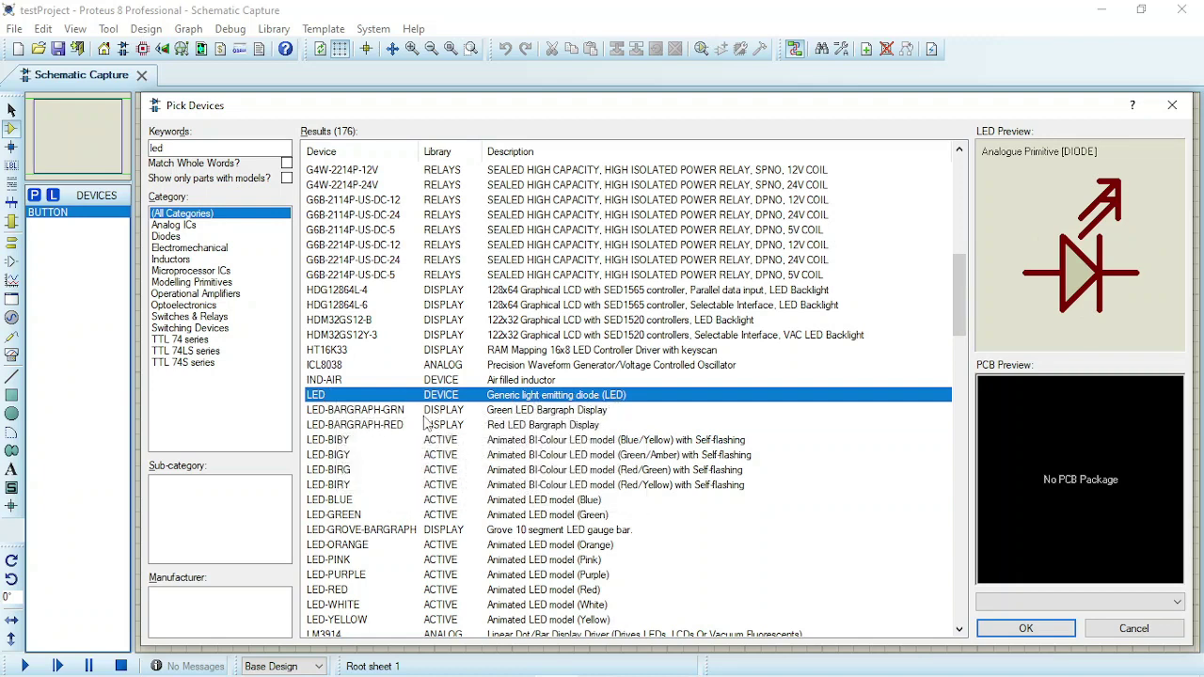
{"action": "left_click", "coordinate": [555, 425]}
{"action": "left_click", "coordinate": [557, 440]}
{"action": "left_click", "coordinate": [557, 456]}
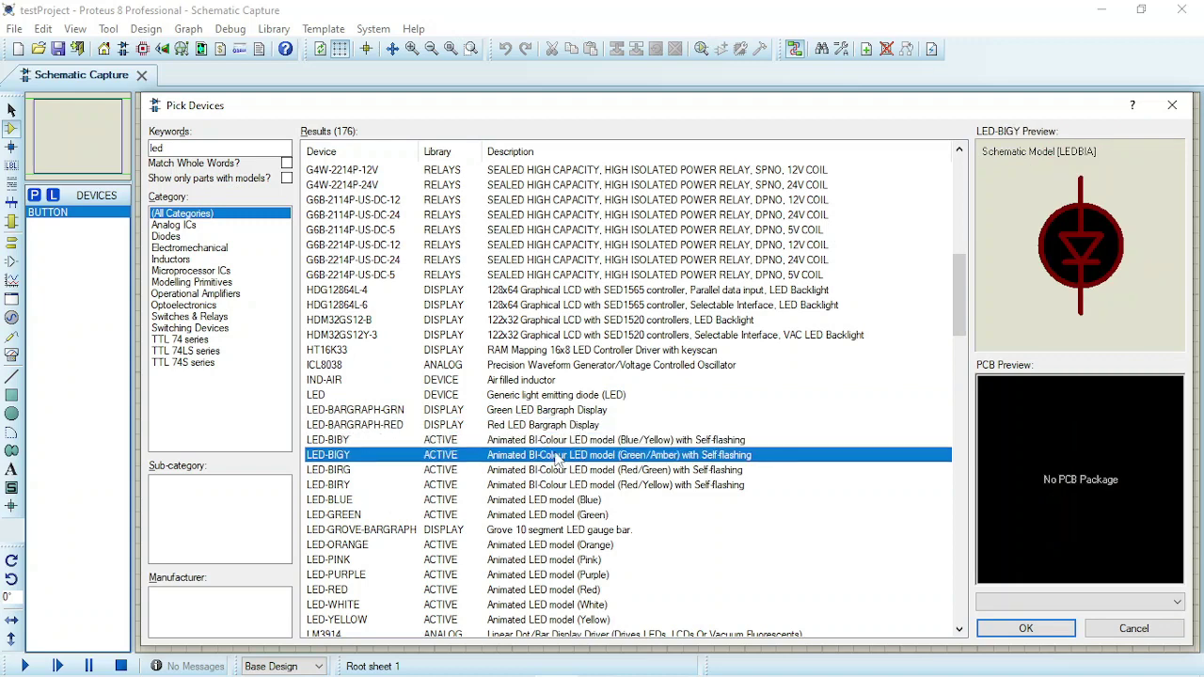
{"action": "left_click", "coordinate": [556, 471]}
{"action": "left_click", "coordinate": [551, 499]}
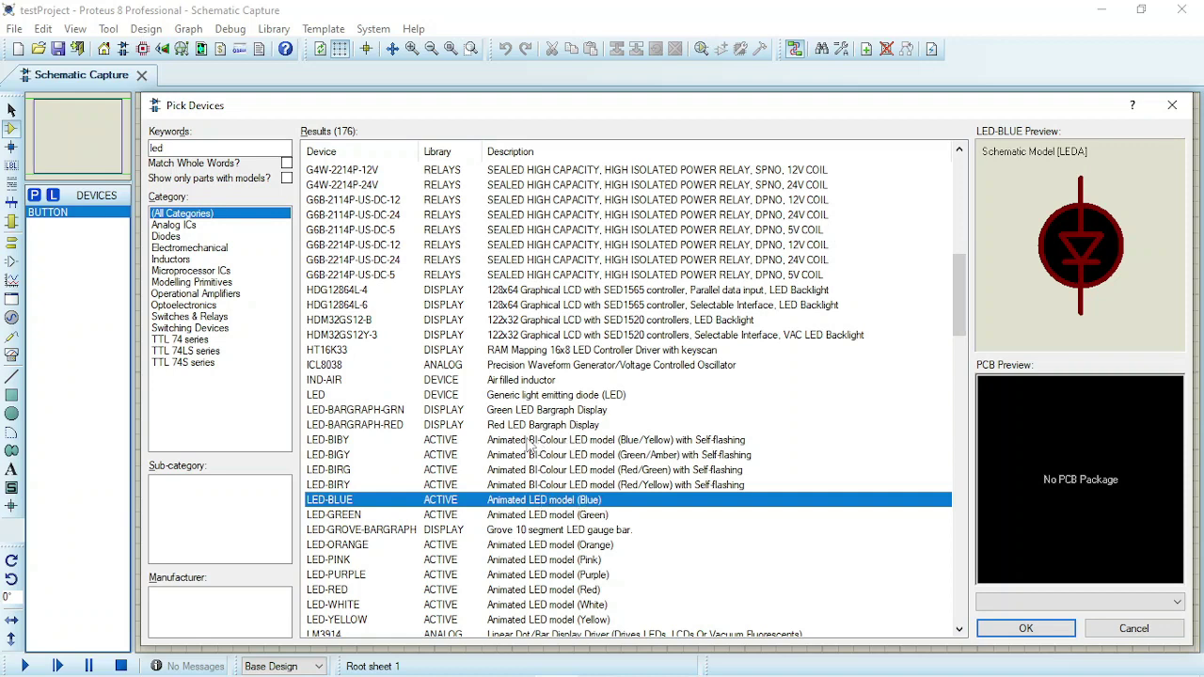
{"action": "left_click", "coordinate": [529, 442]}
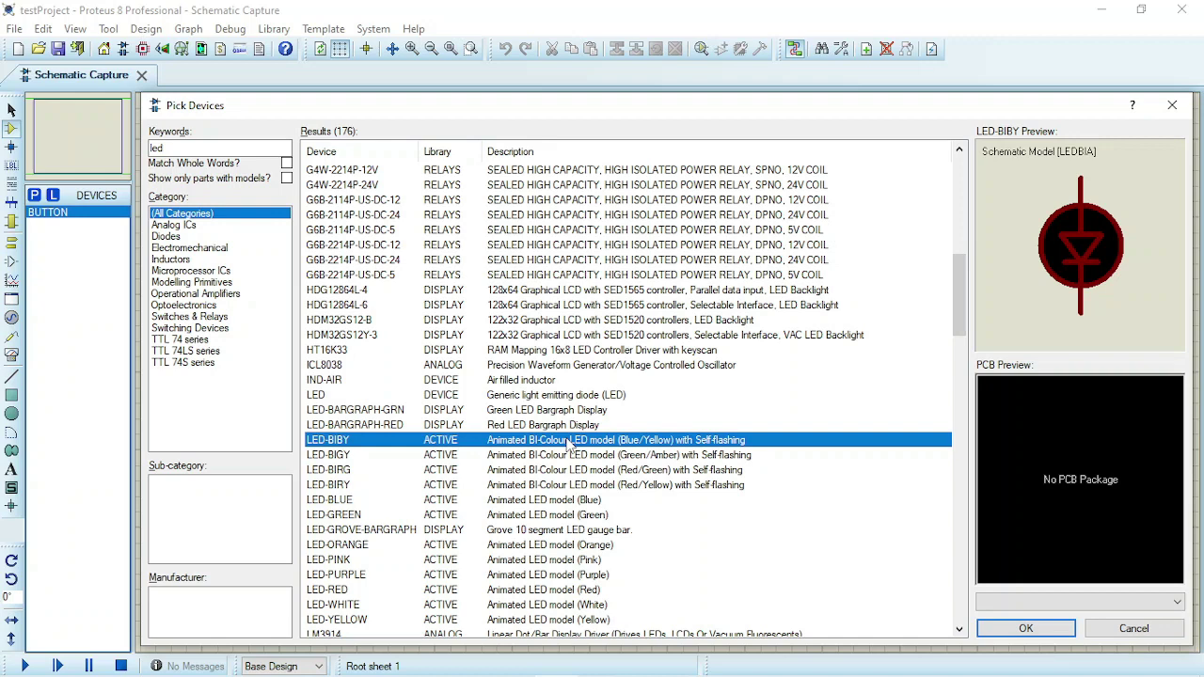
{"action": "double_click", "coordinate": [568, 443]}
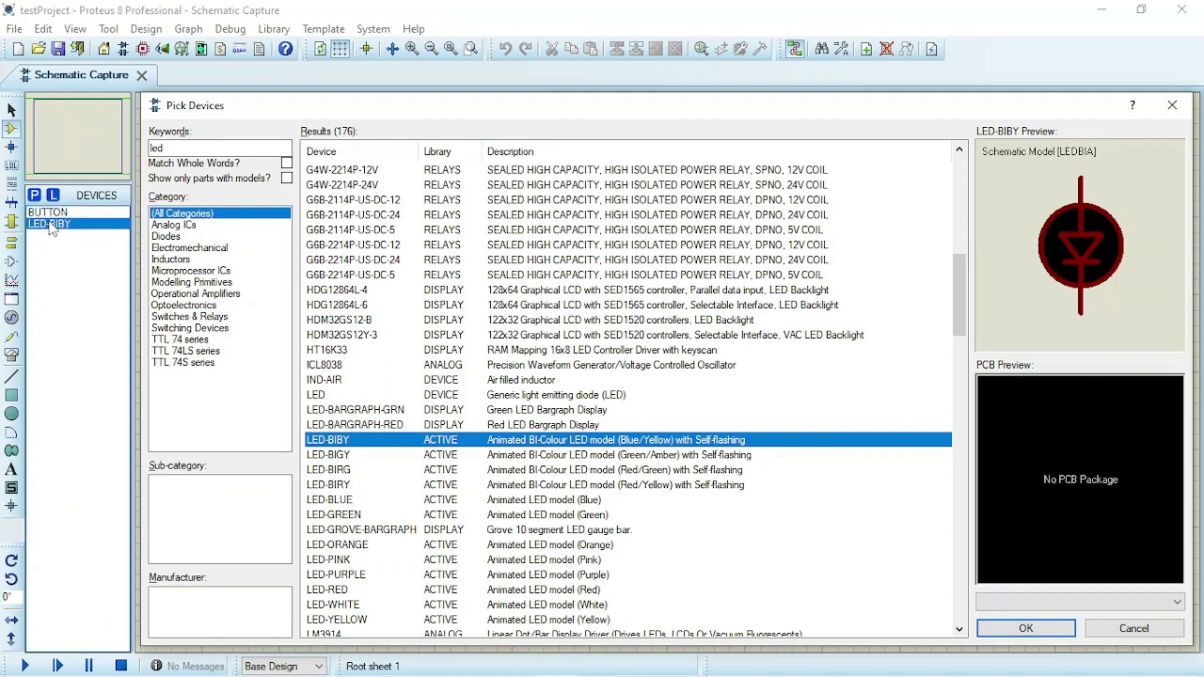
Search the library and add the single-cell battery CELL to the device list
{"action": "double_click", "coordinate": [170, 148]}
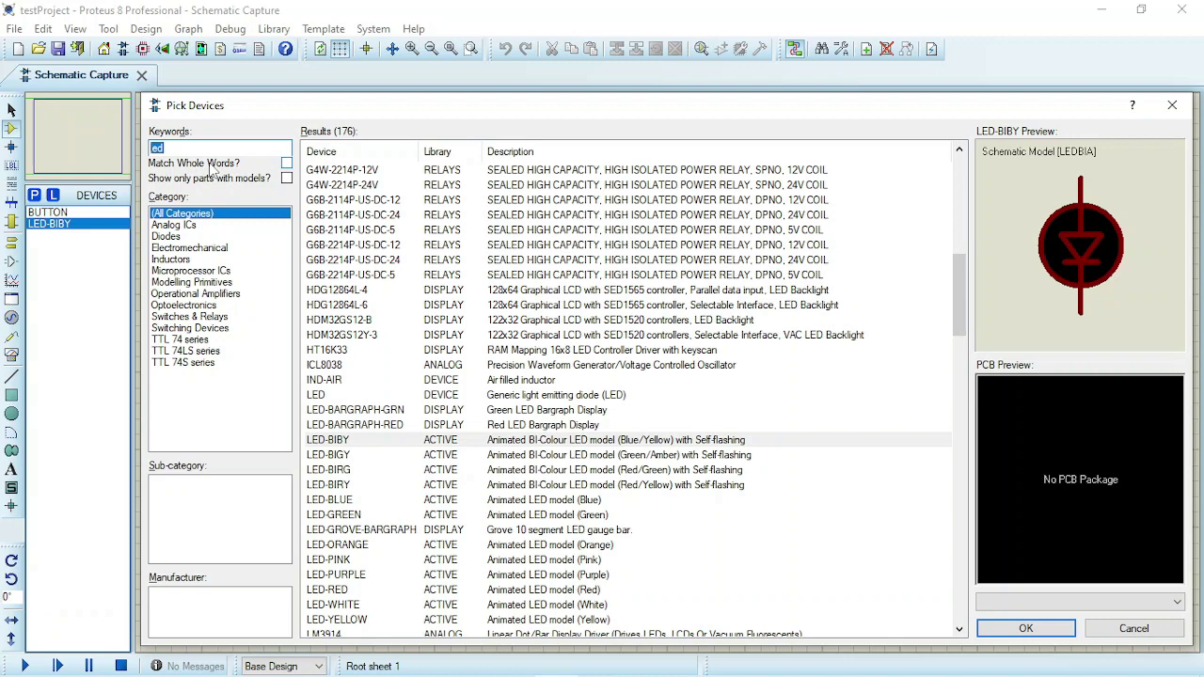
{"action": "type", "text": "cell"}
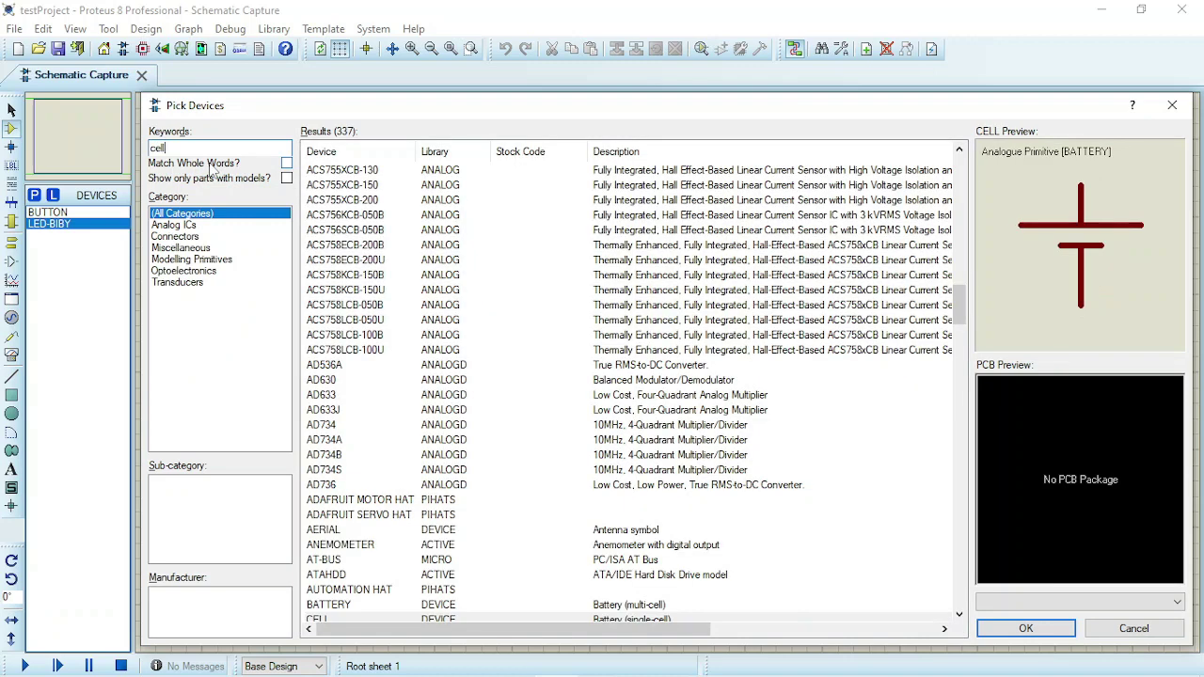
{"action": "scroll", "coordinate": [425, 320], "scroll_direction": "down", "scroll_amount": 2}
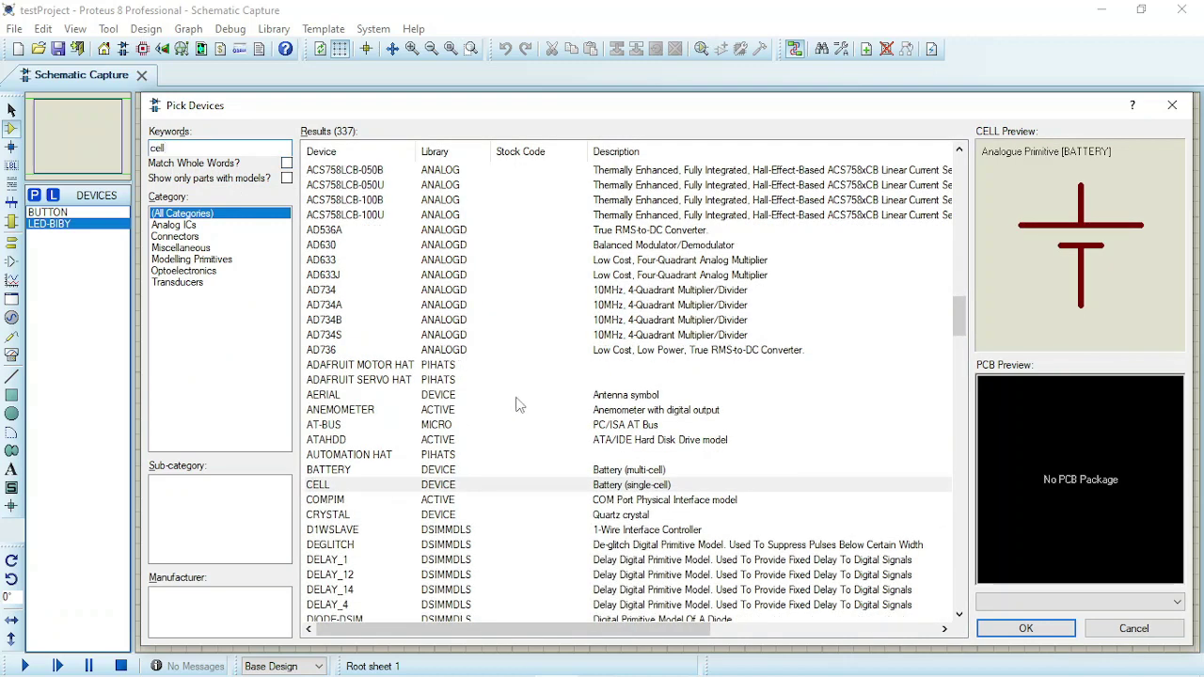
{"action": "left_click", "coordinate": [498, 484]}
{"action": "double_click", "coordinate": [497, 485]}
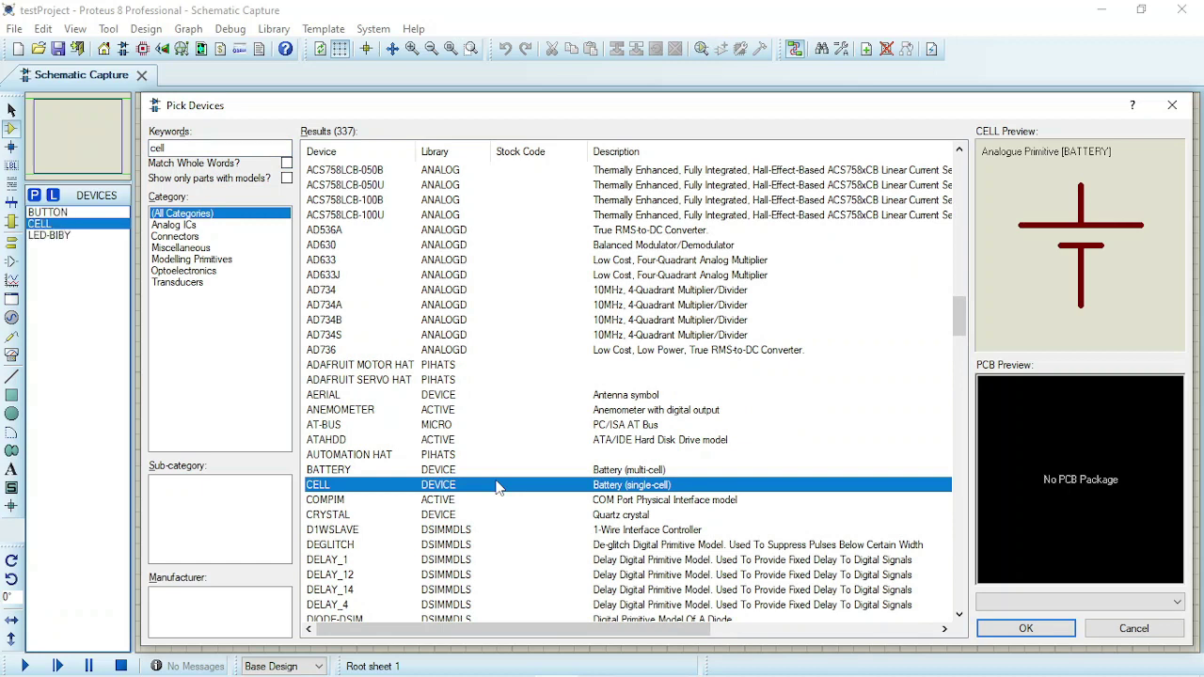
Search for 'res' and add the generic RES resistor
{"action": "left_click", "coordinate": [185, 145]}
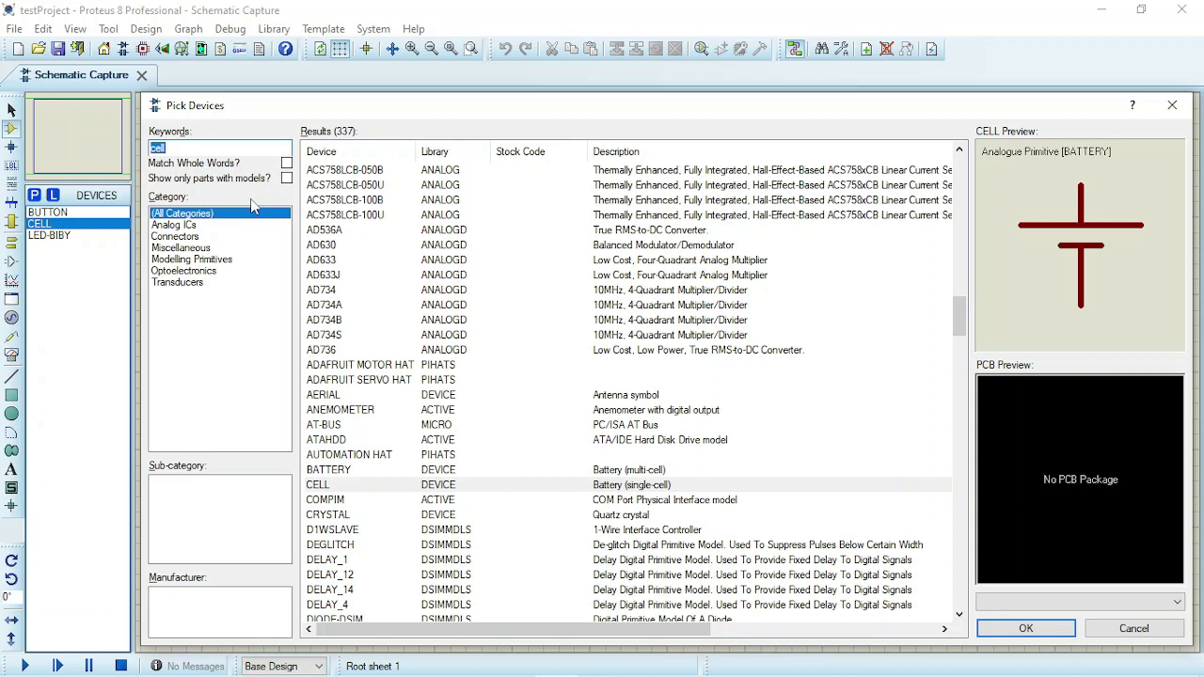
{"action": "type", "text": "resi"}
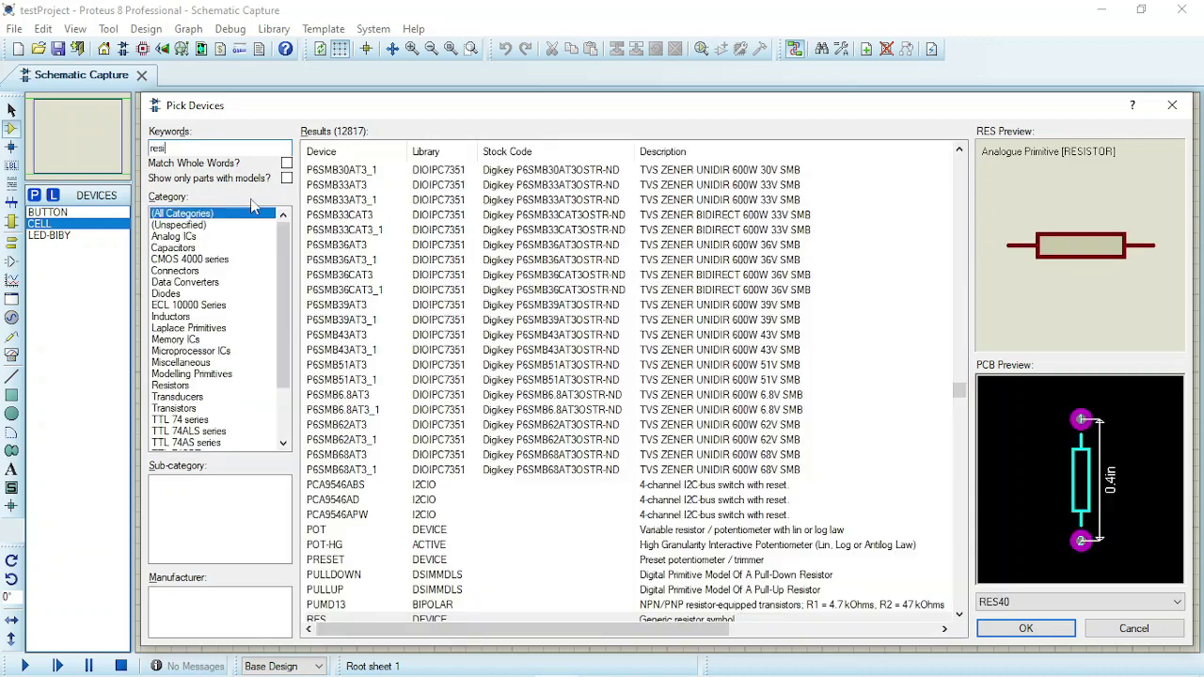
{"action": "type", "text": "s"}
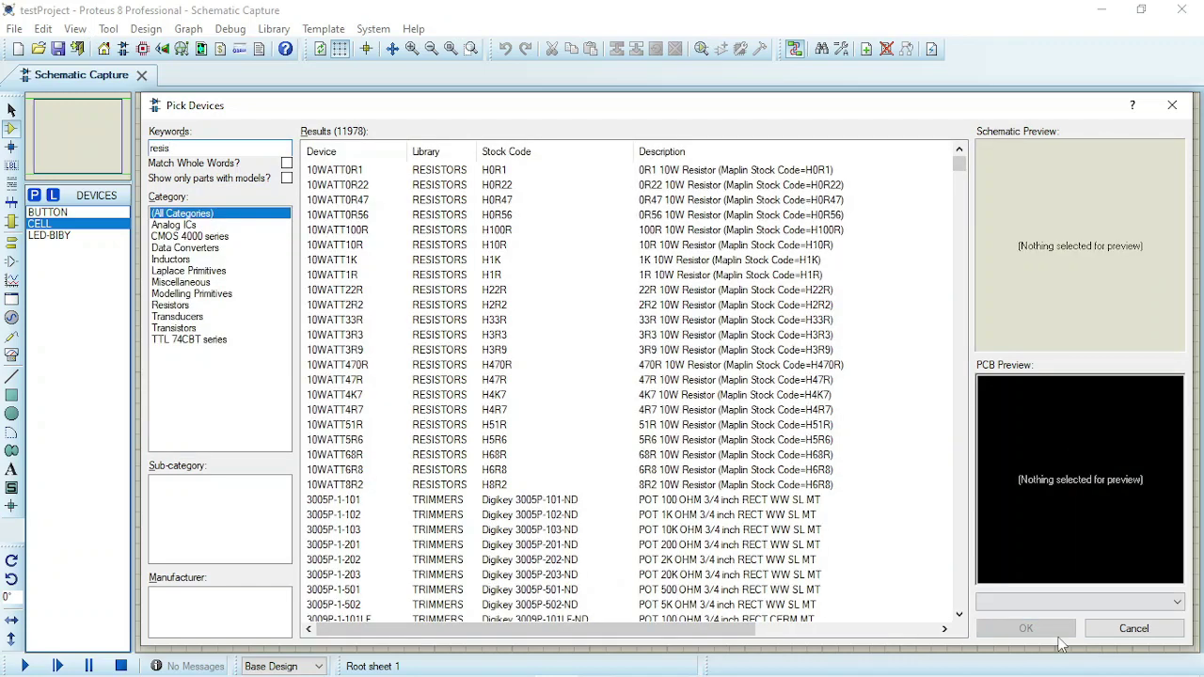
{"action": "key", "text": "BackSpace"}
{"action": "key", "text": "BackSpace"}
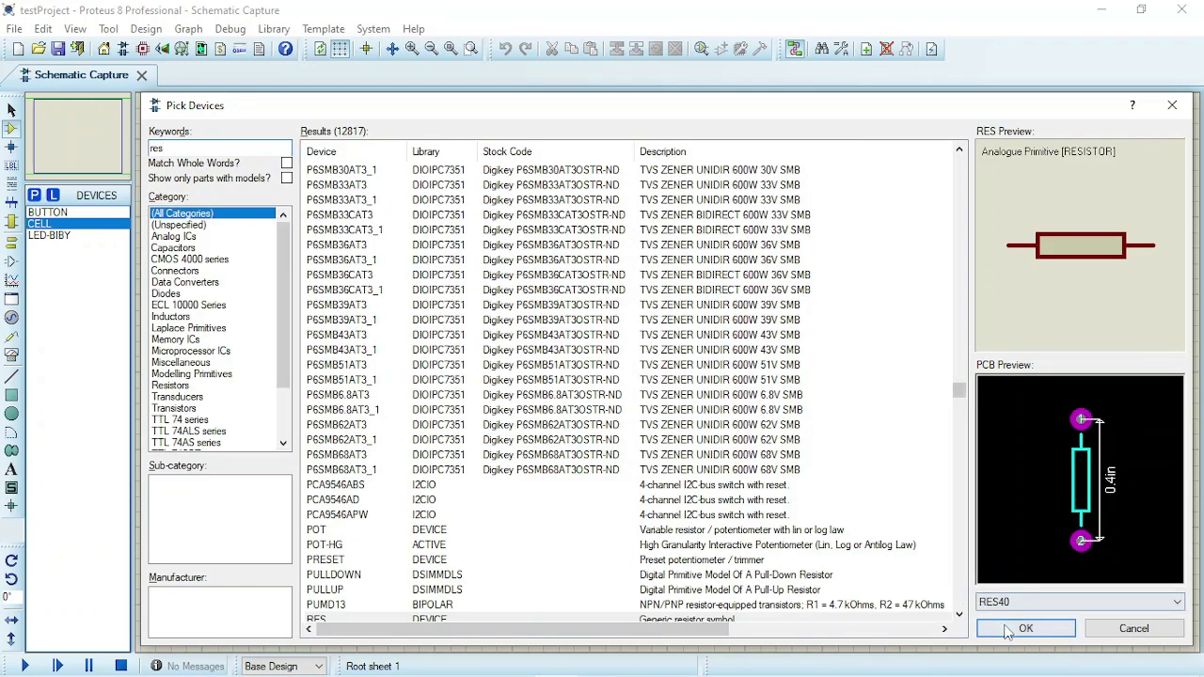
{"action": "left_click", "coordinate": [1002, 621]}
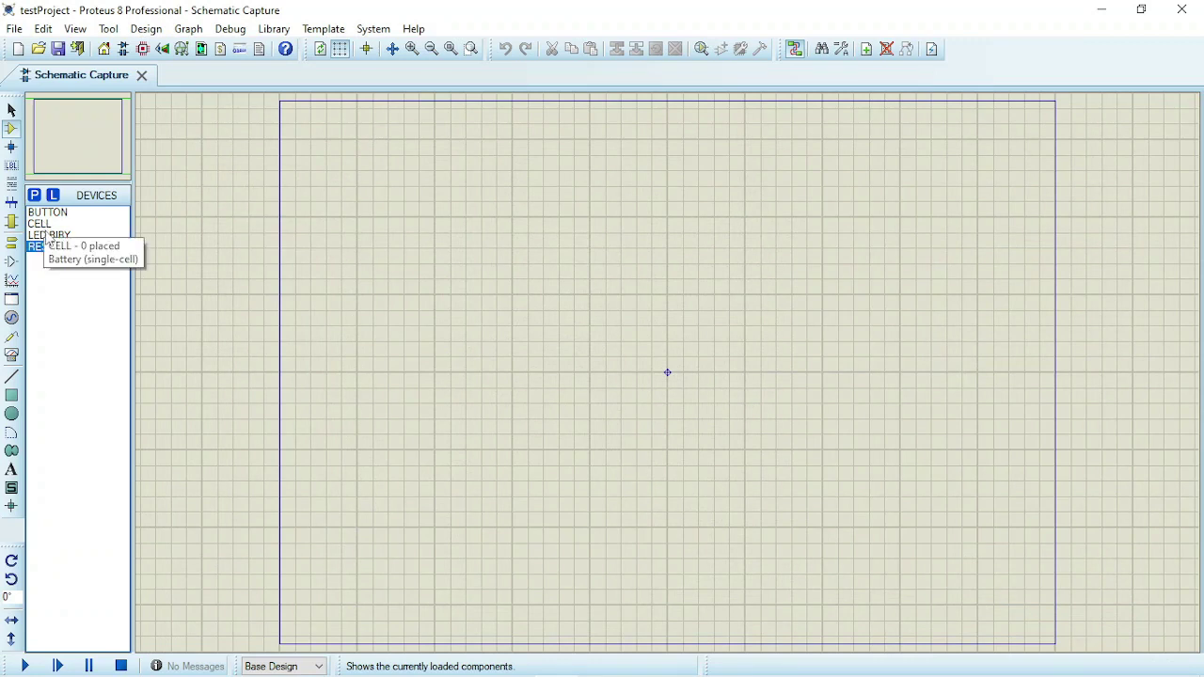
Place battery BAT1 on the sheet and resistor R1 up and to its right
{"action": "left_click", "coordinate": [58, 236]}
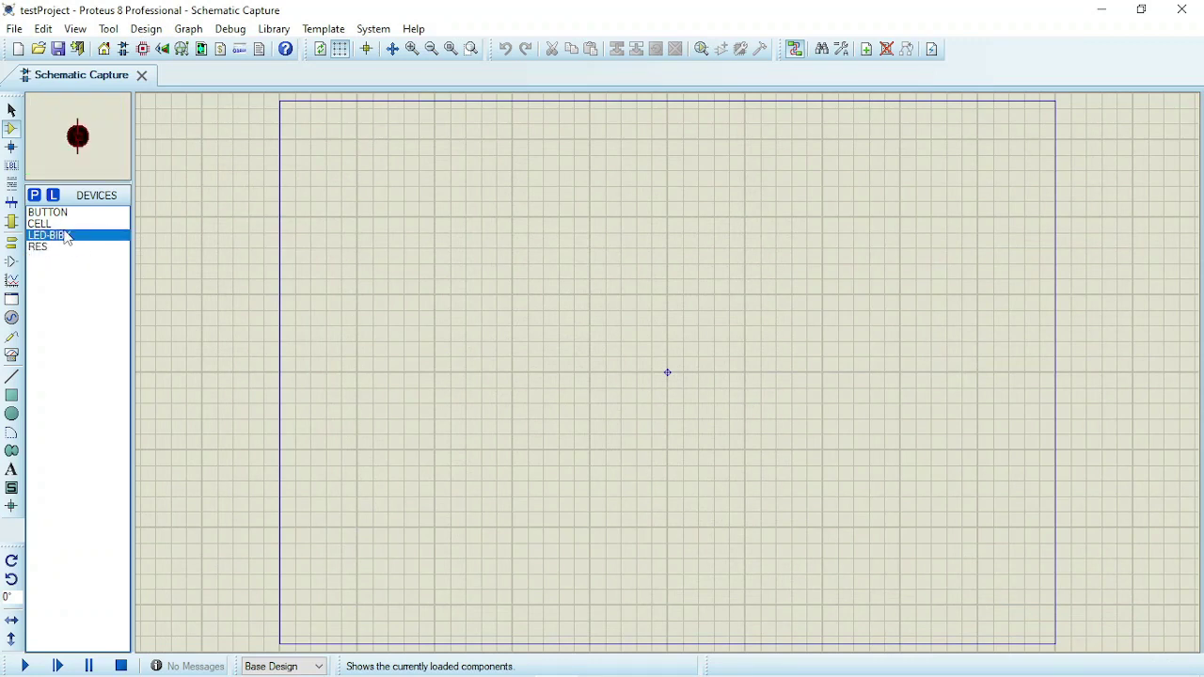
{"action": "left_click", "coordinate": [48, 224]}
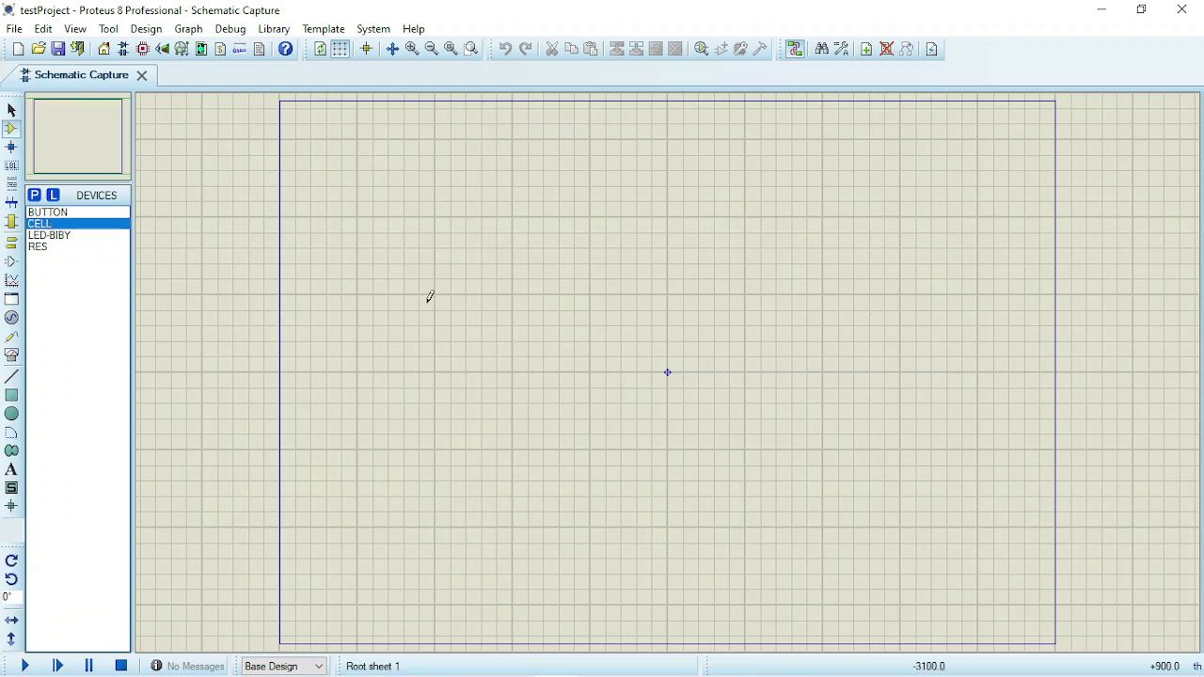
{"action": "left_click", "coordinate": [477, 343]}
{"action": "key", "text": "F6"}
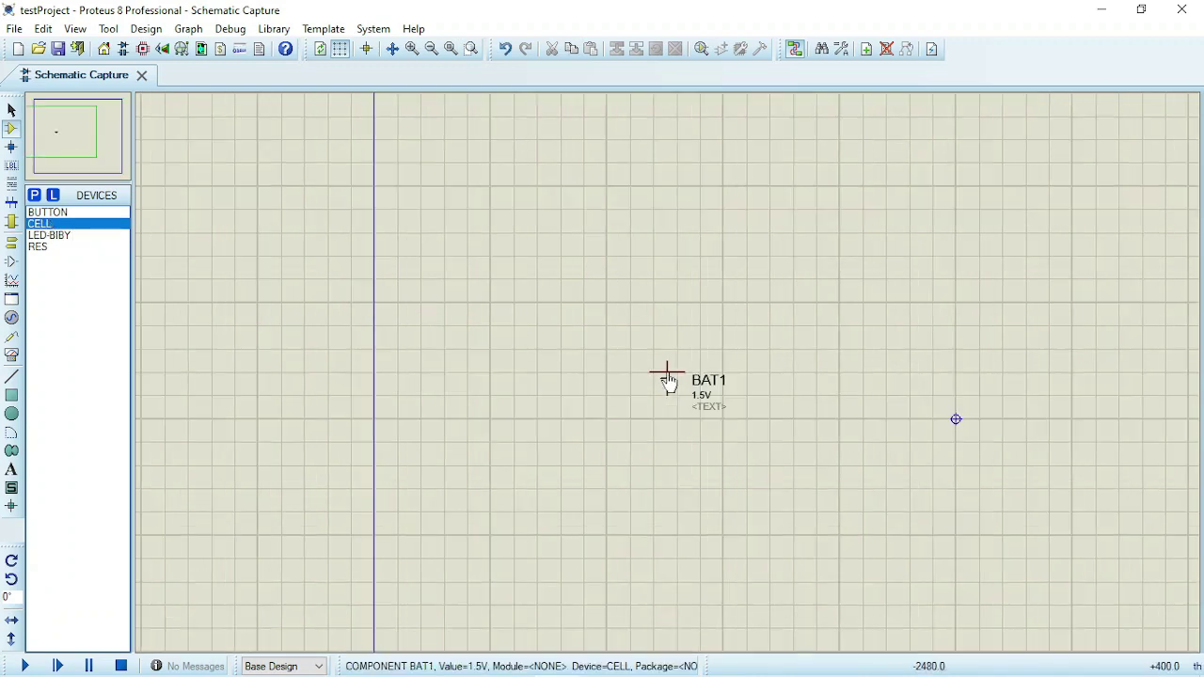
{"action": "left_click", "coordinate": [55, 246]}
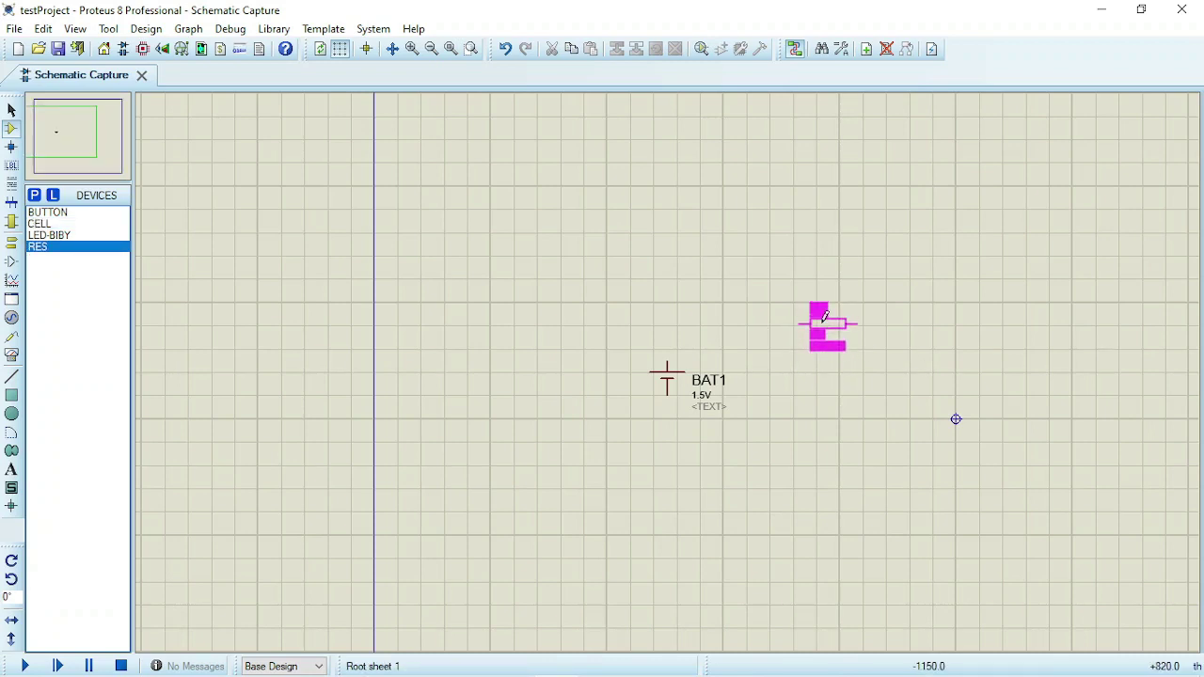
{"action": "left_click", "coordinate": [823, 327]}
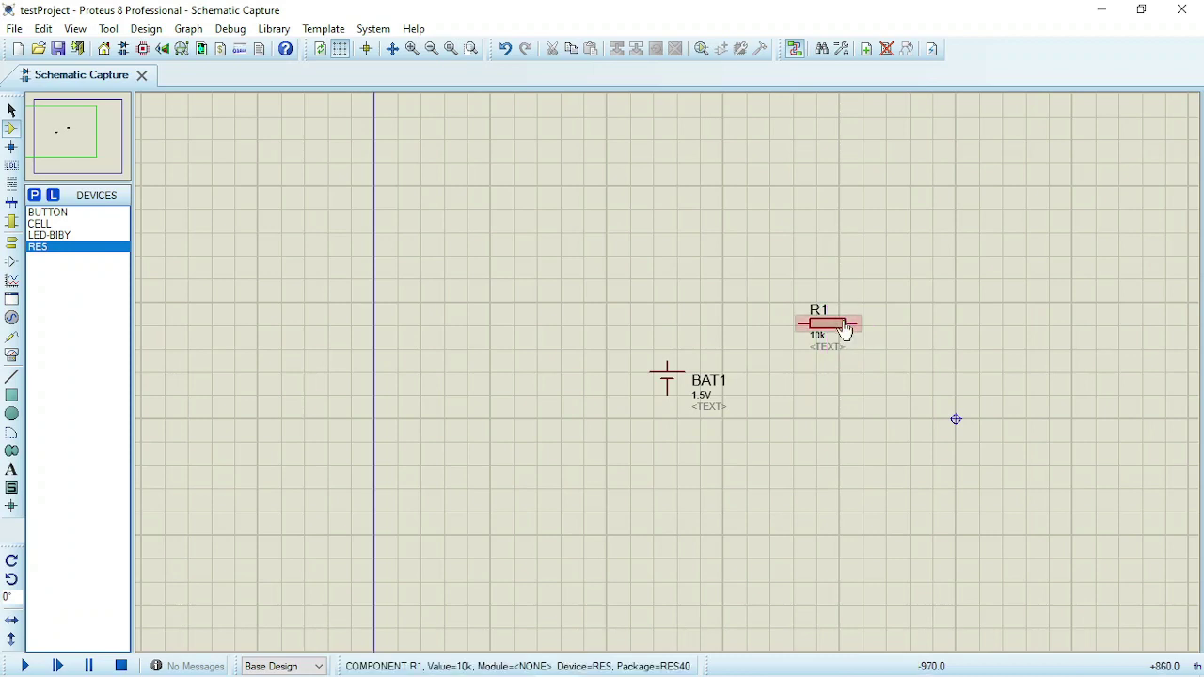
Select R1 with its labels and move the block further right
{"action": "left_click", "coordinate": [11, 110]}
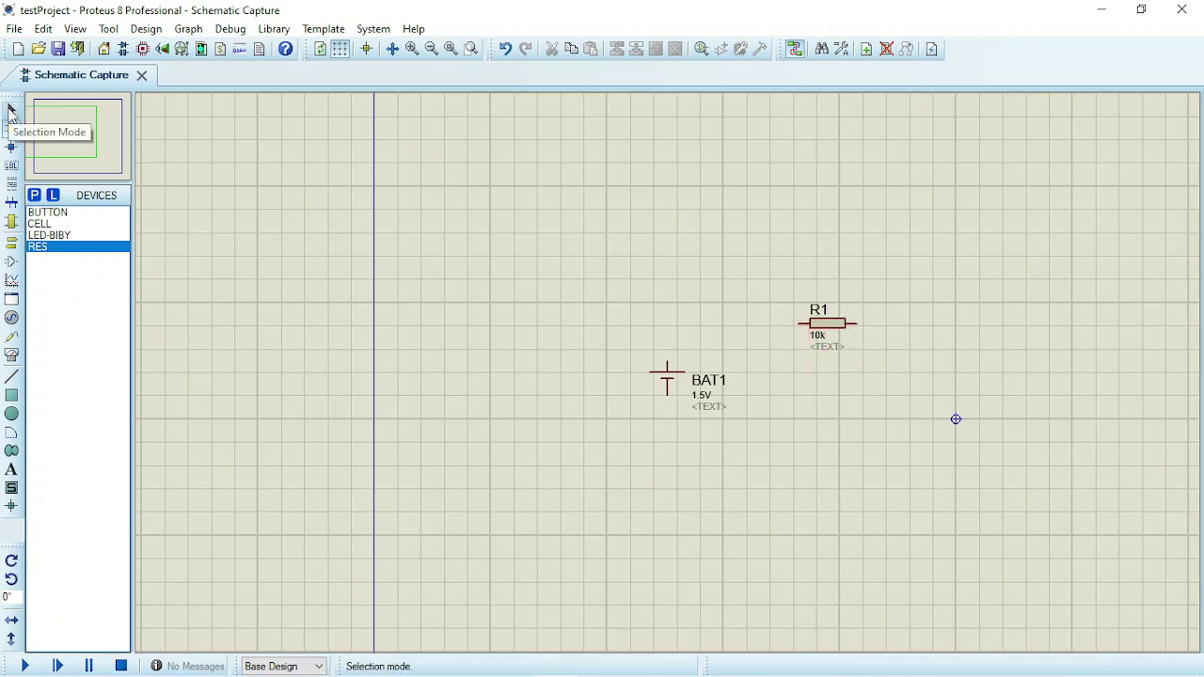
{"action": "left_click", "coordinate": [844, 337]}
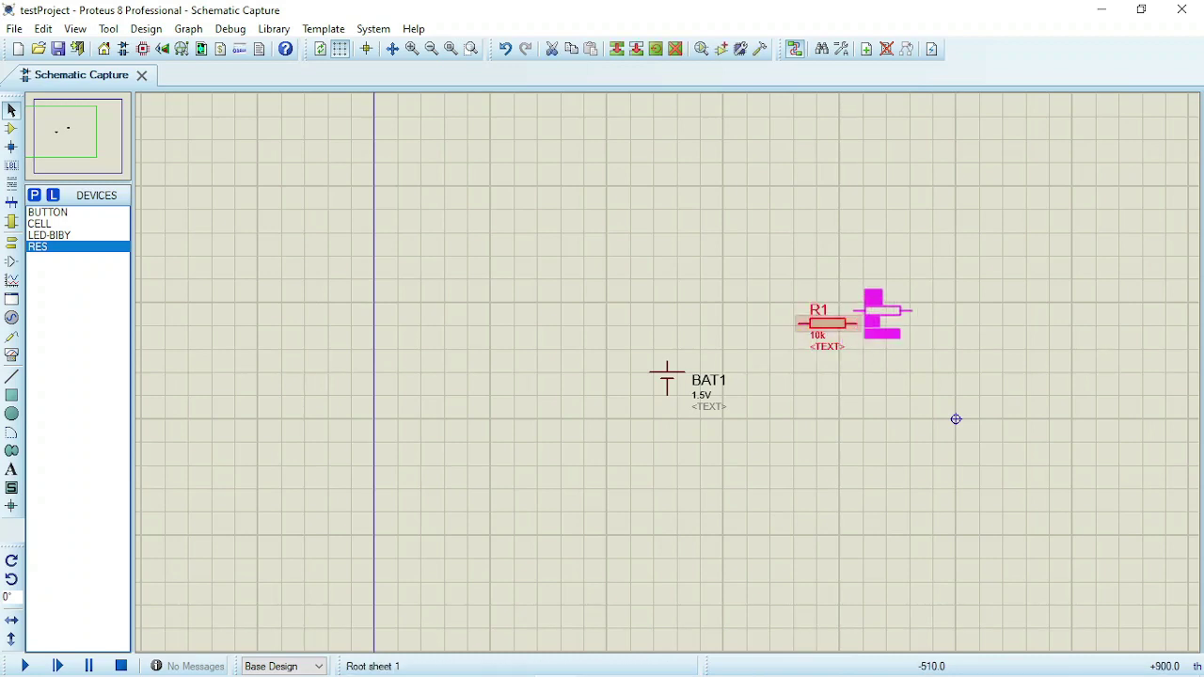
{"action": "left_click_drag", "start_coordinate": [864, 312], "coordinate": [866, 313]}
{"action": "left_click_drag", "start_coordinate": [826, 254], "coordinate": [1038, 381]}
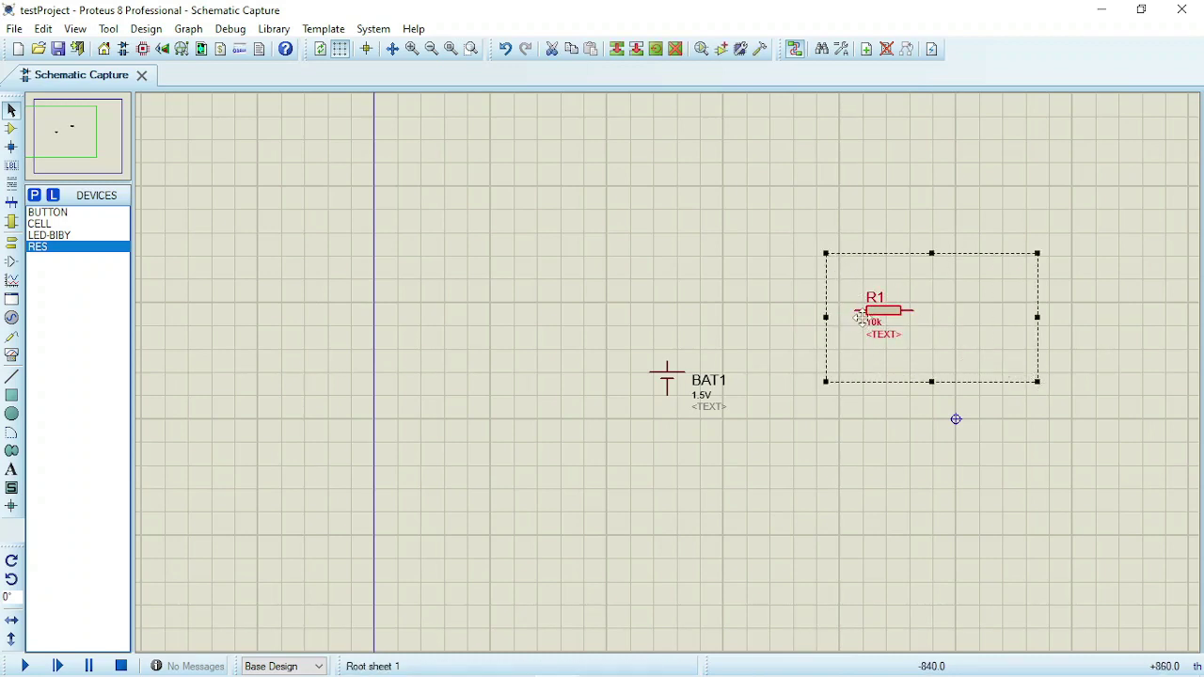
{"action": "mouse_move", "coordinate": [860, 318]}
{"action": "left_mouse_down"}
{"action": "mouse_move", "coordinate": [879, 314]}
{"action": "mouse_move", "coordinate": [854, 319]}
{"action": "mouse_move", "coordinate": [880, 327]}
{"action": "left_mouse_up"}
{"action": "left_click", "coordinate": [825, 336]}
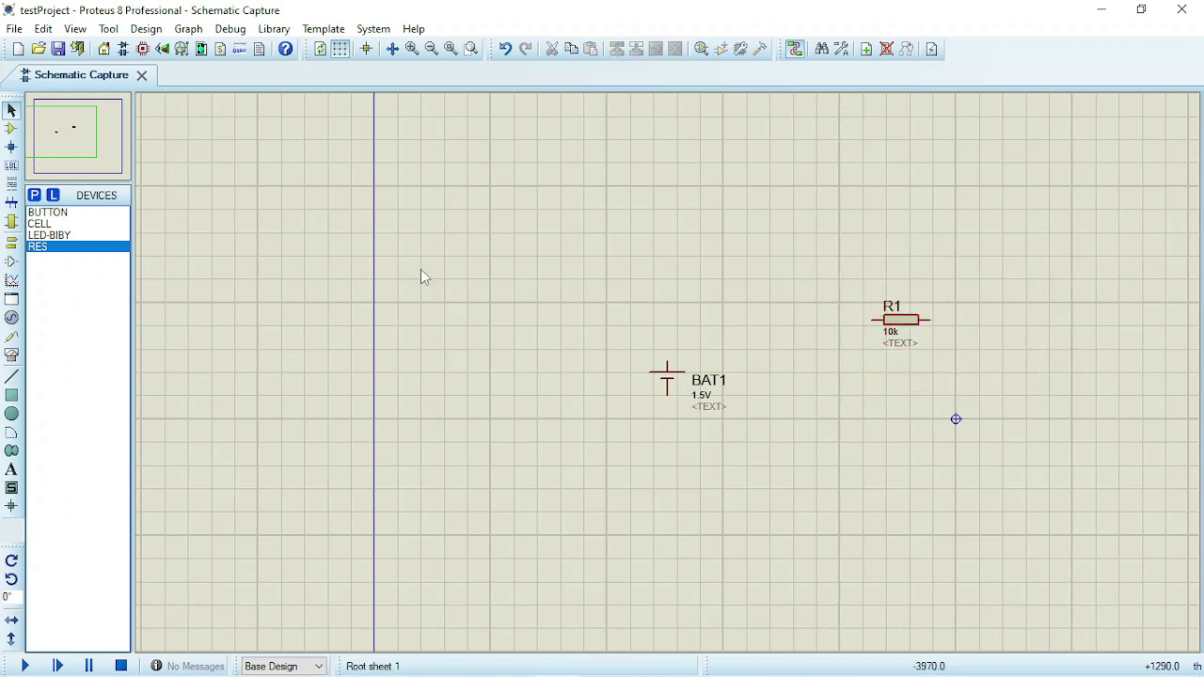
Place push button BTN1 left of R1 and LED-BIBY as D1 down-right of R1
{"action": "left_click", "coordinate": [49, 213]}
{"action": "left_click", "coordinate": [757, 306]}
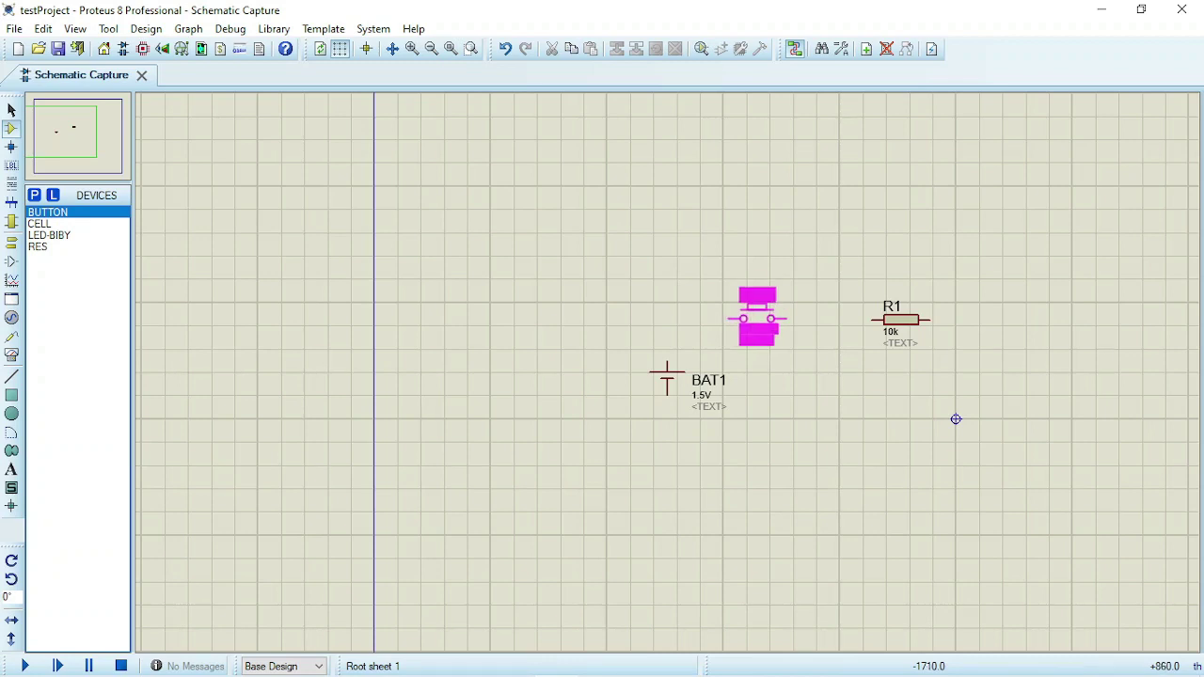
{"action": "left_click", "coordinate": [762, 318]}
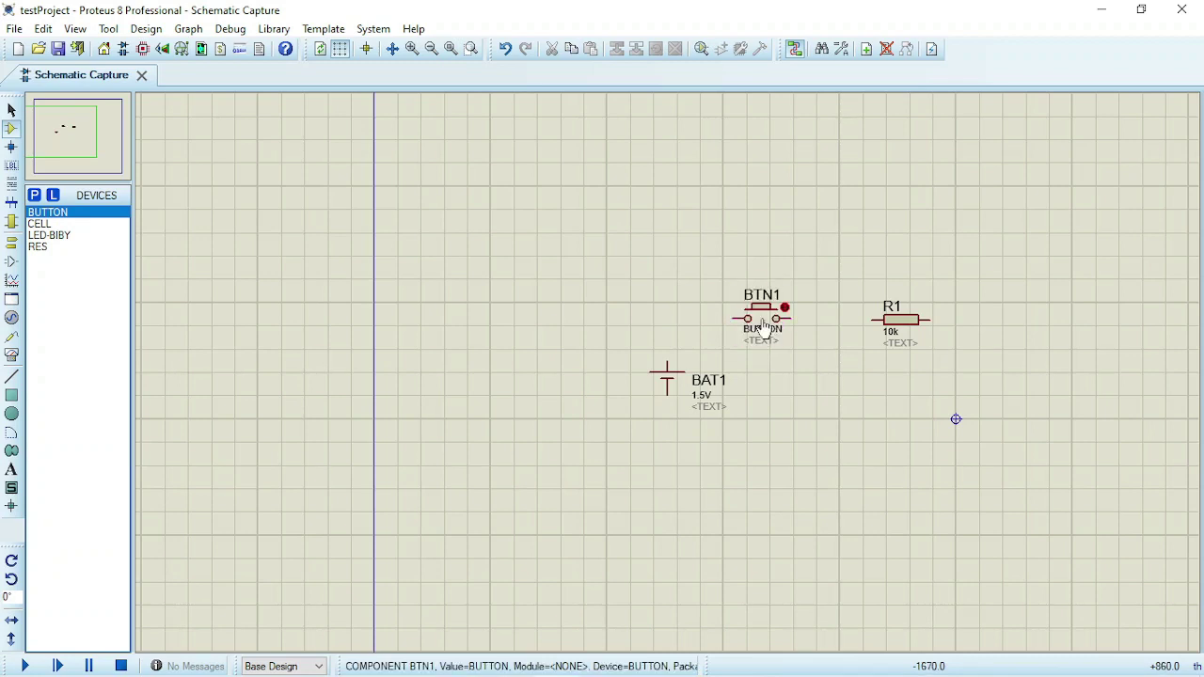
{"action": "left_click", "coordinate": [58, 237]}
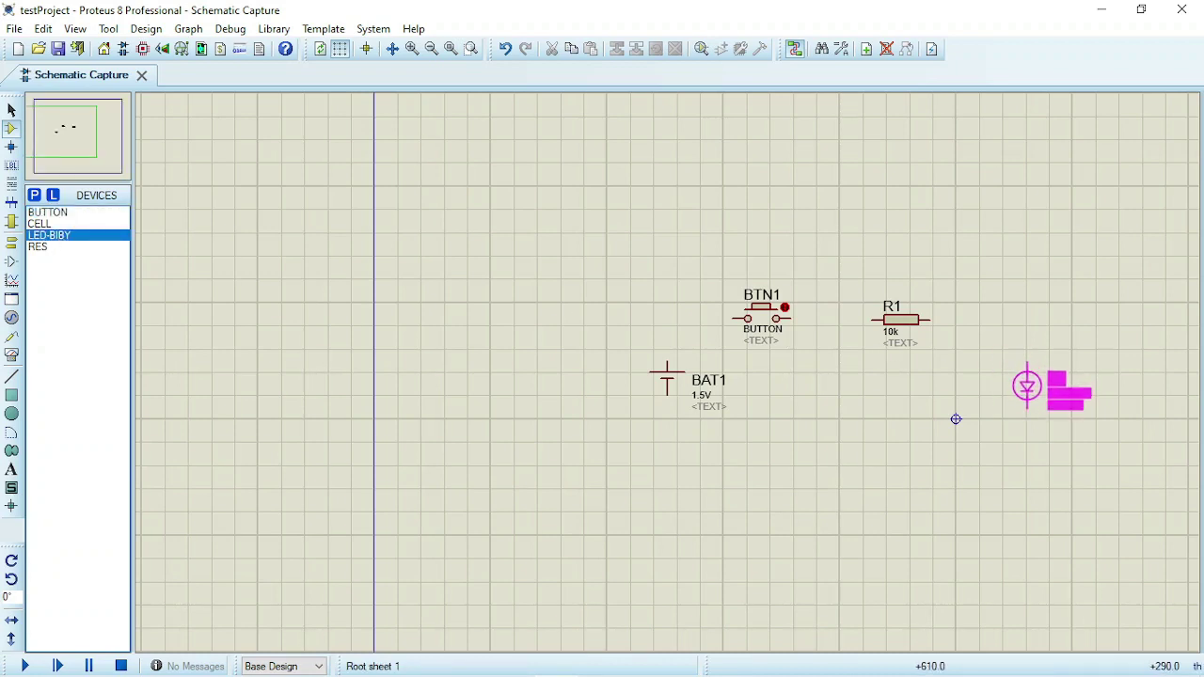
{"action": "left_click", "coordinate": [956, 419]}
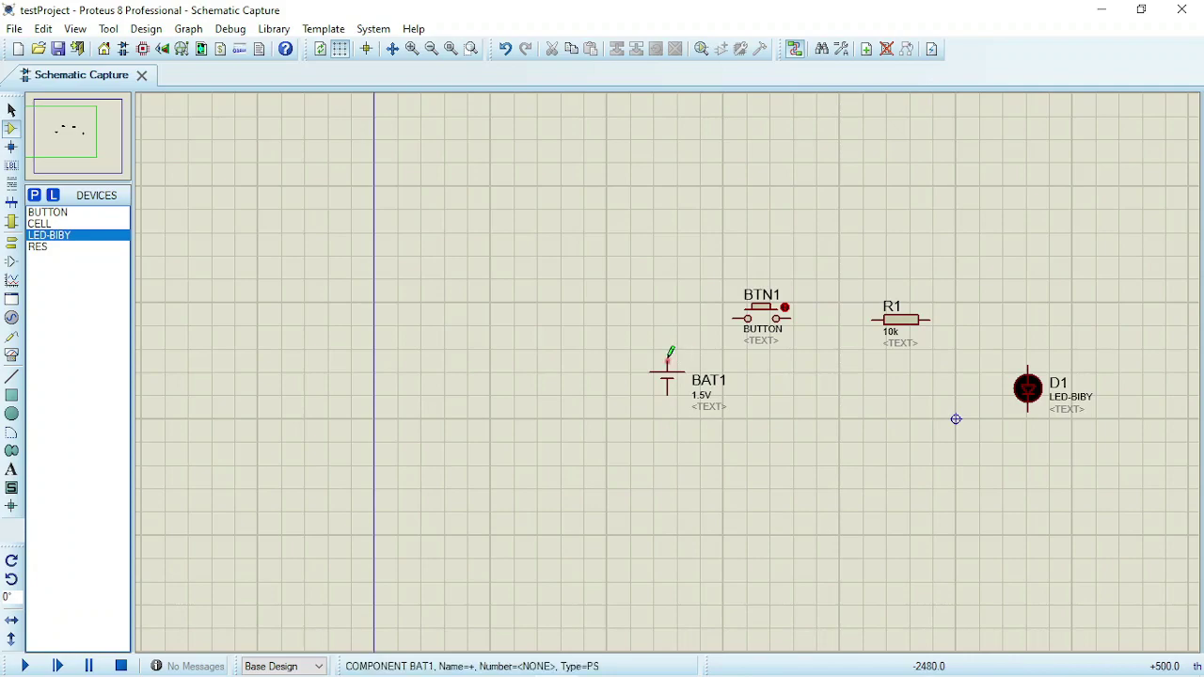
Wire BAT1's top pin to BTN1, and BTN1's right pin to R1's left pin
{"action": "scroll", "coordinate": [669, 354], "scroll_direction": "up", "scroll_amount": 4}
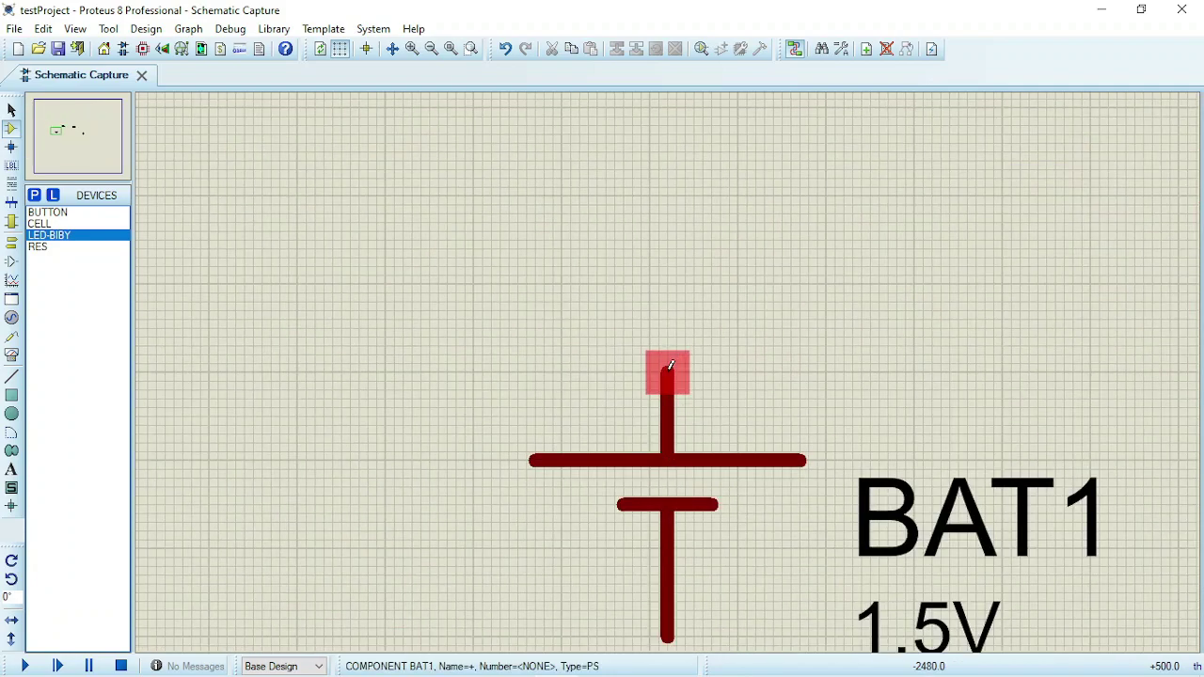
{"action": "scroll", "coordinate": [670, 365], "scroll_direction": "up", "scroll_amount": 1}
{"action": "scroll", "coordinate": [670, 365], "scroll_direction": "down", "scroll_amount": 2}
{"action": "scroll", "coordinate": [670, 365], "scroll_direction": "down", "scroll_amount": 1}
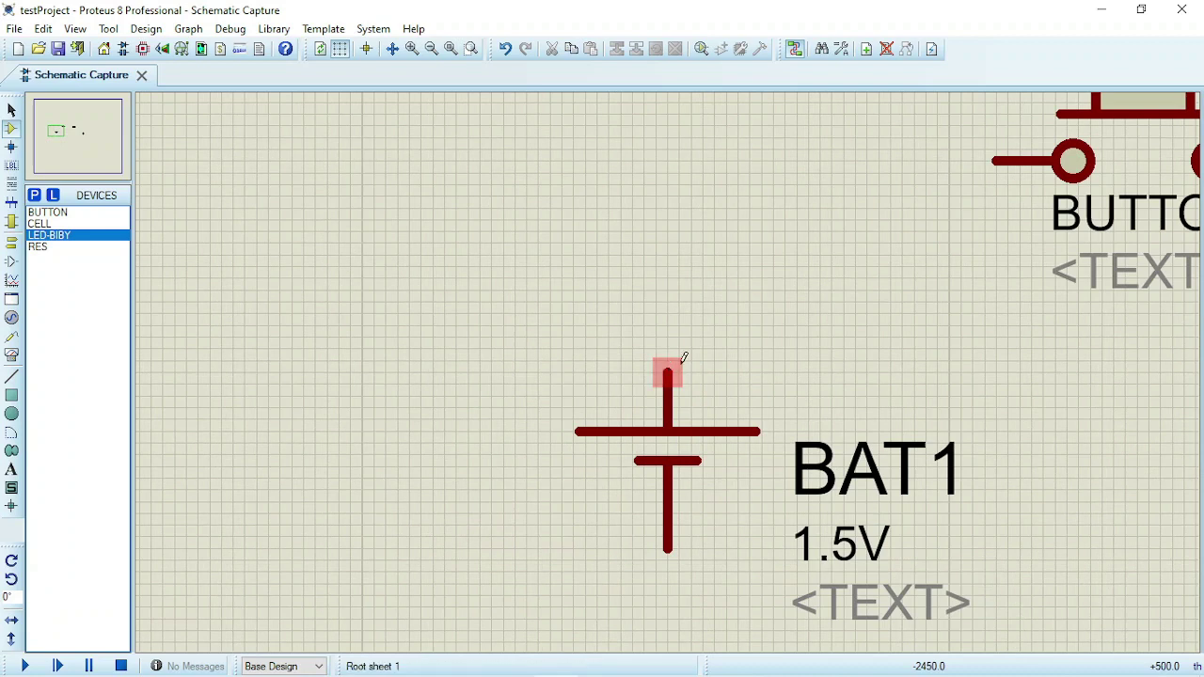
{"action": "left_click", "coordinate": [669, 364]}
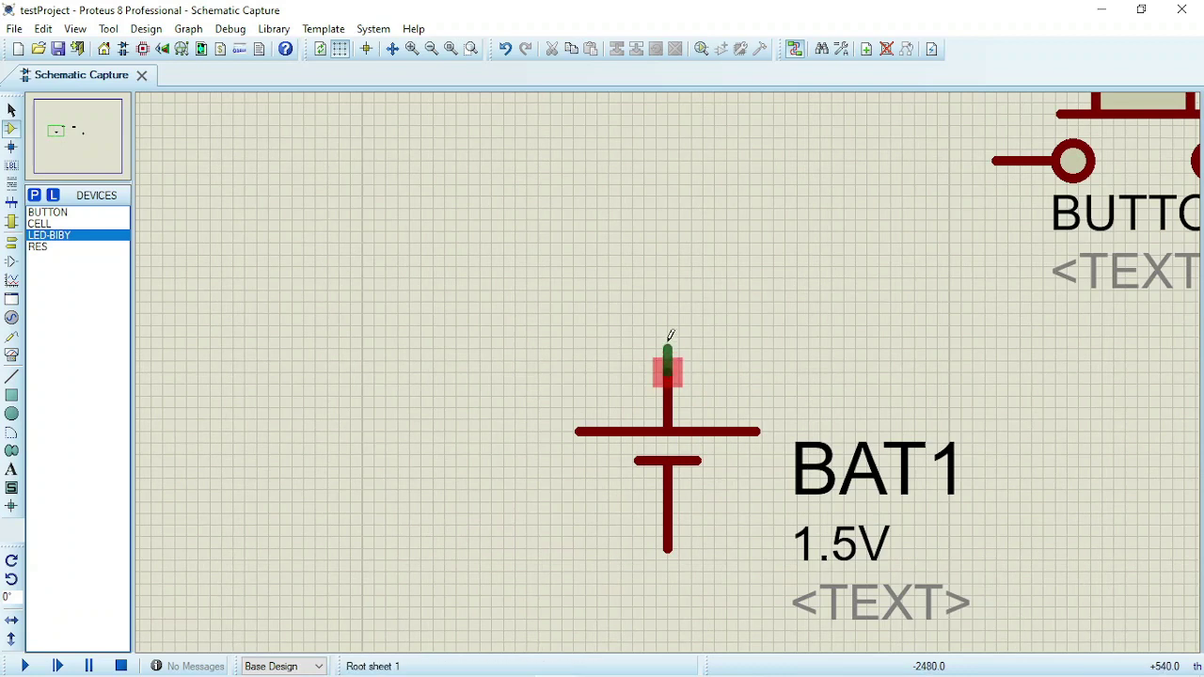
{"action": "left_click", "coordinate": [995, 160]}
{"action": "scroll", "coordinate": [995, 160], "scroll_direction": "down", "scroll_amount": 2}
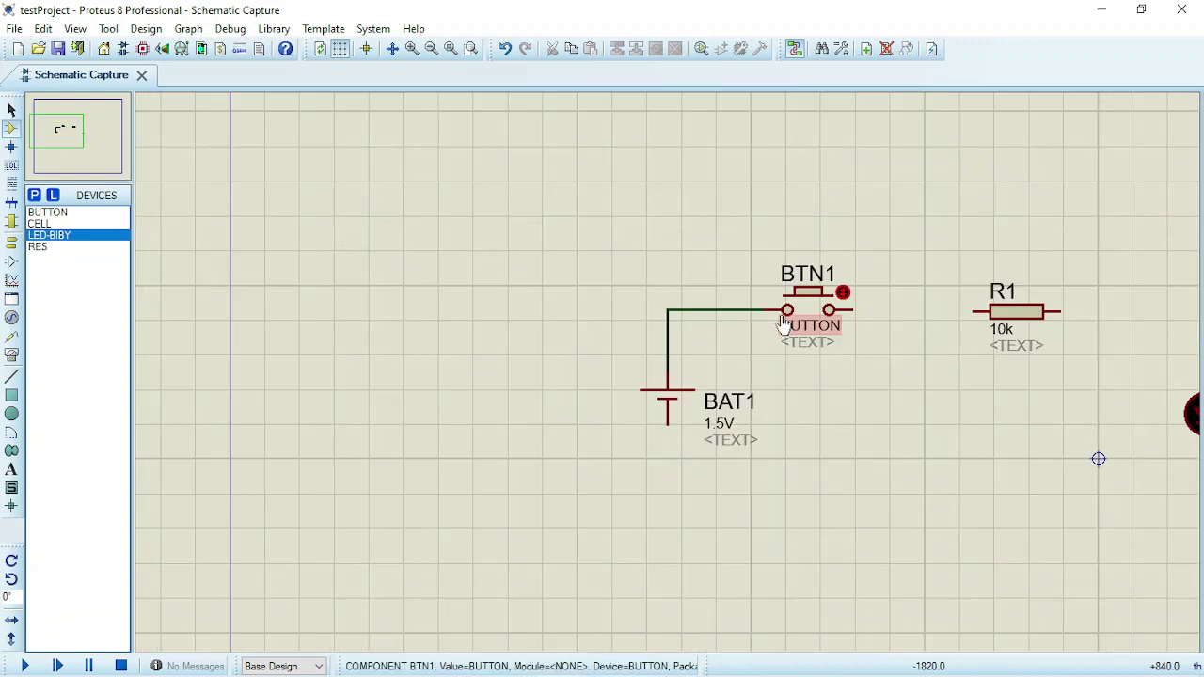
{"action": "left_click", "coordinate": [854, 309]}
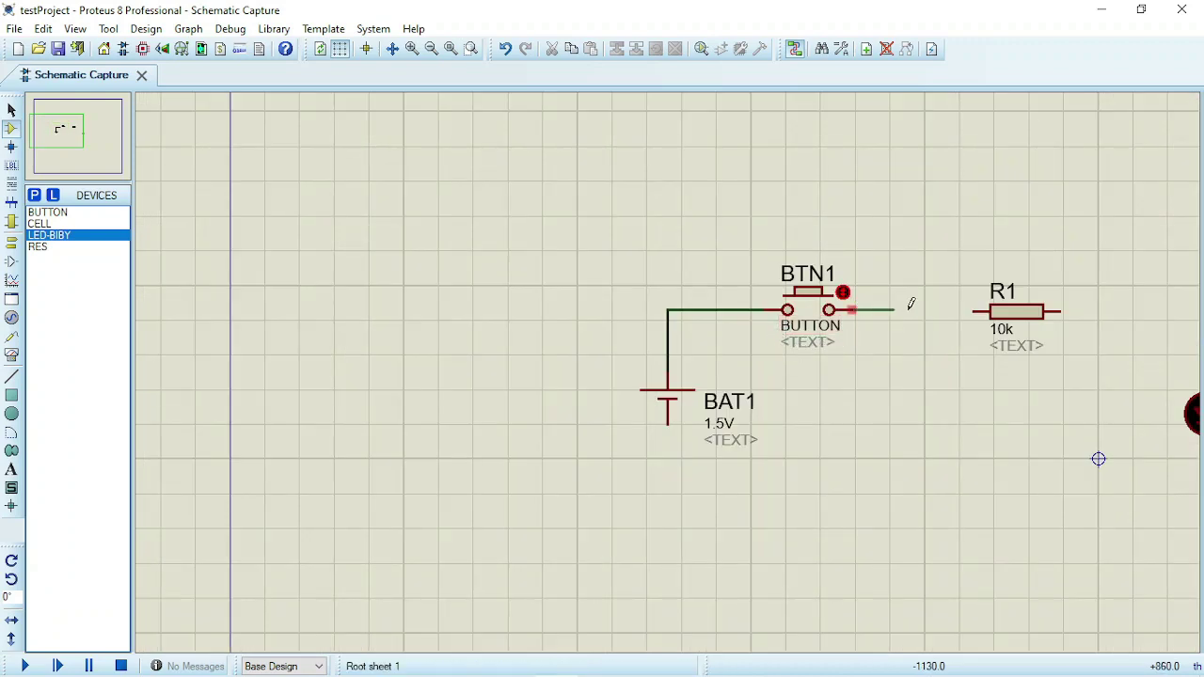
{"action": "left_click", "coordinate": [973, 310]}
{"action": "scroll", "coordinate": [893, 345], "scroll_direction": "down", "scroll_amount": 1}
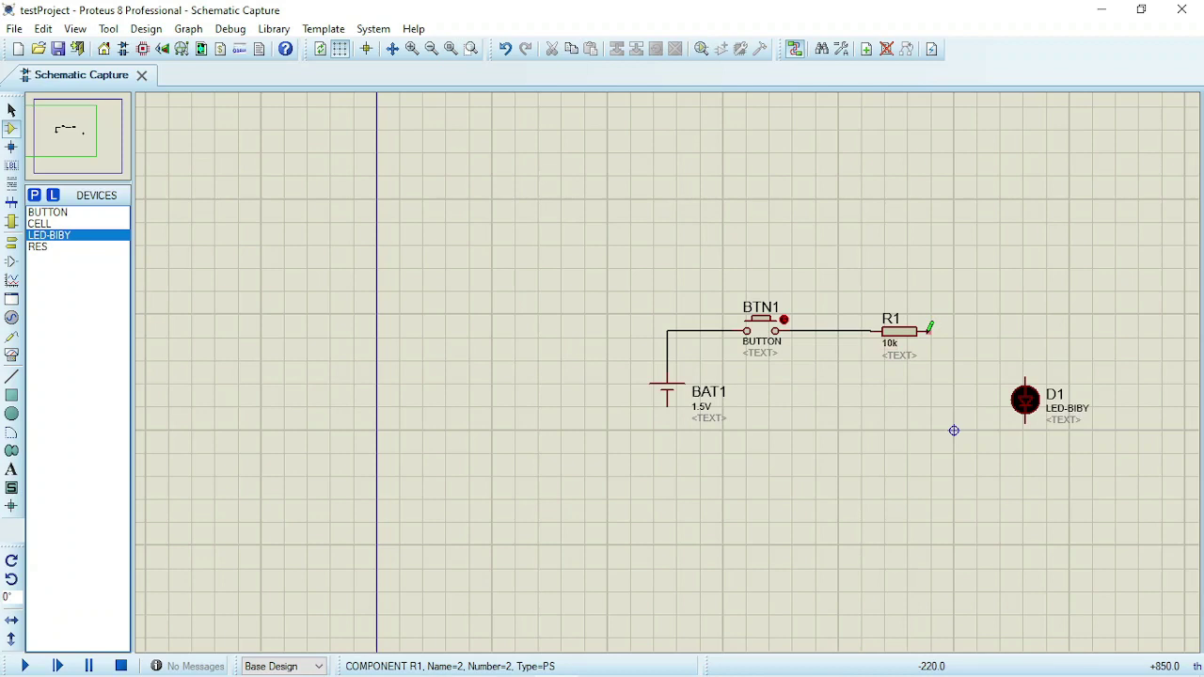
Wire R1's right pin to D1's top pin and BAT1's bottom to D1's bottom
{"action": "left_click", "coordinate": [929, 329]}
{"action": "left_click", "coordinate": [1026, 380]}
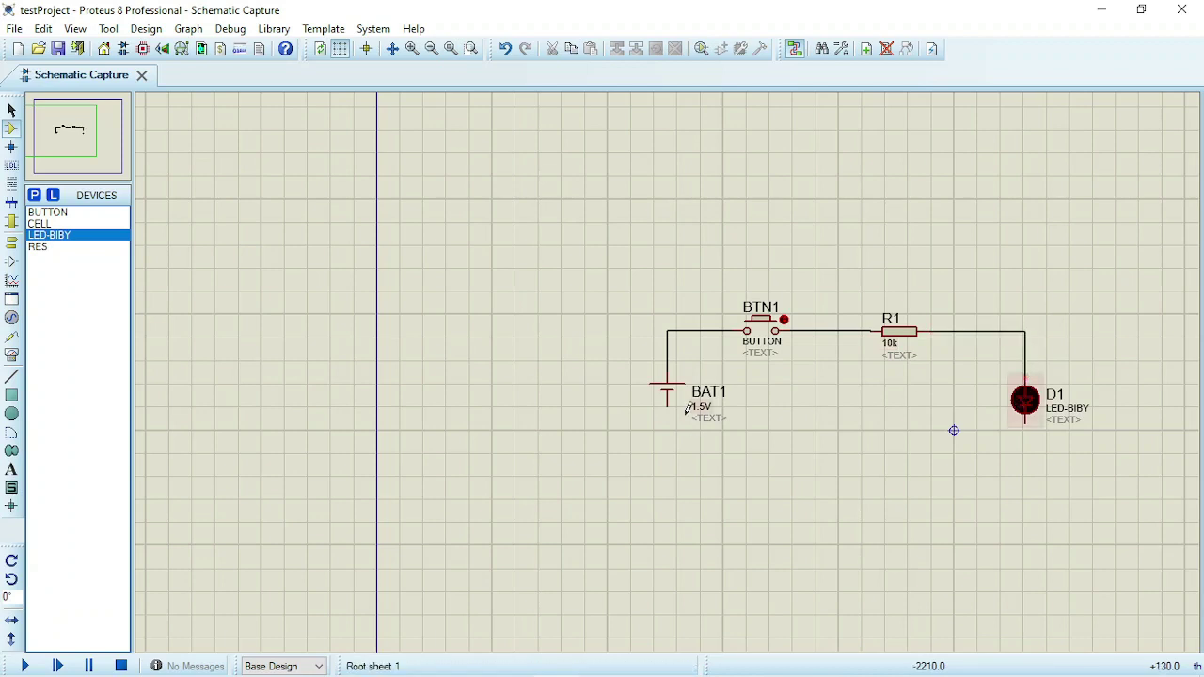
{"action": "left_click", "coordinate": [667, 405]}
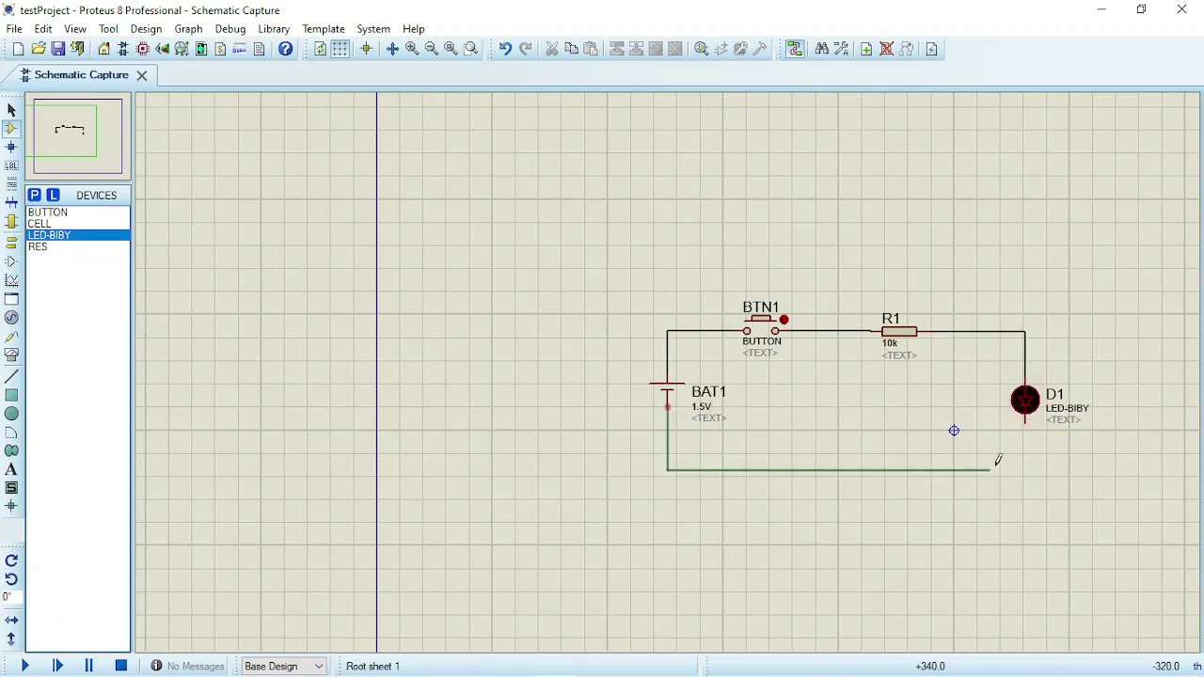
{"action": "left_click", "coordinate": [1024, 422]}
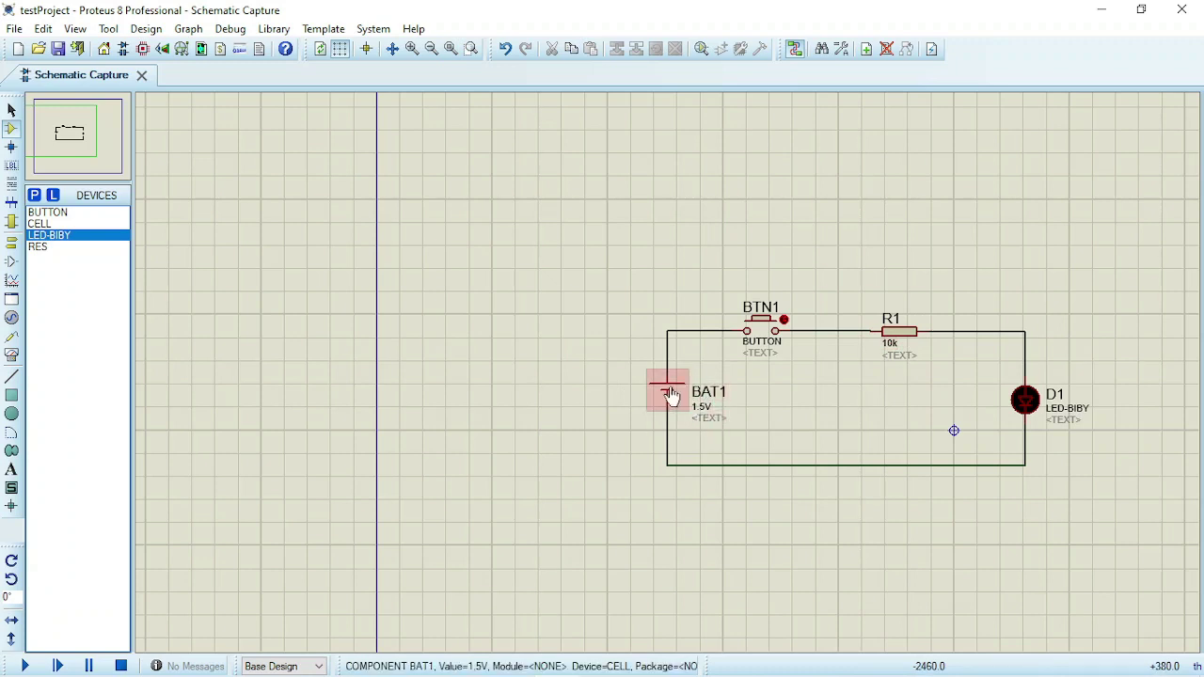
Edit BAT1's properties so its Voltage is 9V
{"action": "left_click", "coordinate": [11, 110]}
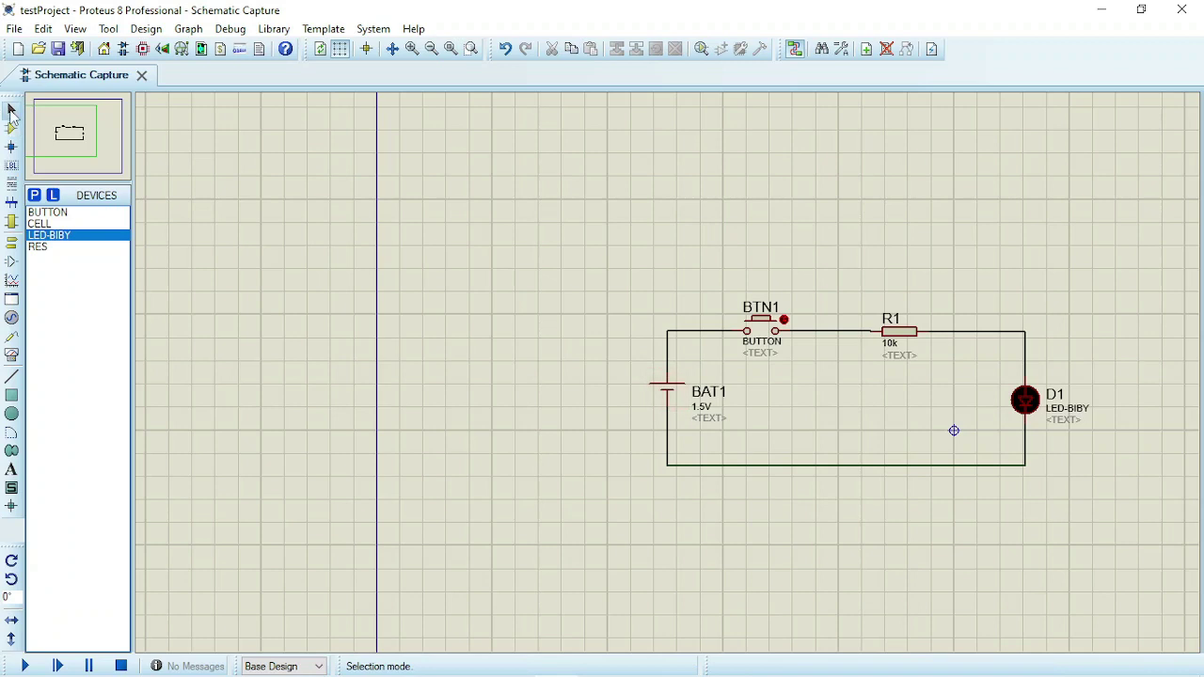
{"action": "double_click", "coordinate": [669, 387]}
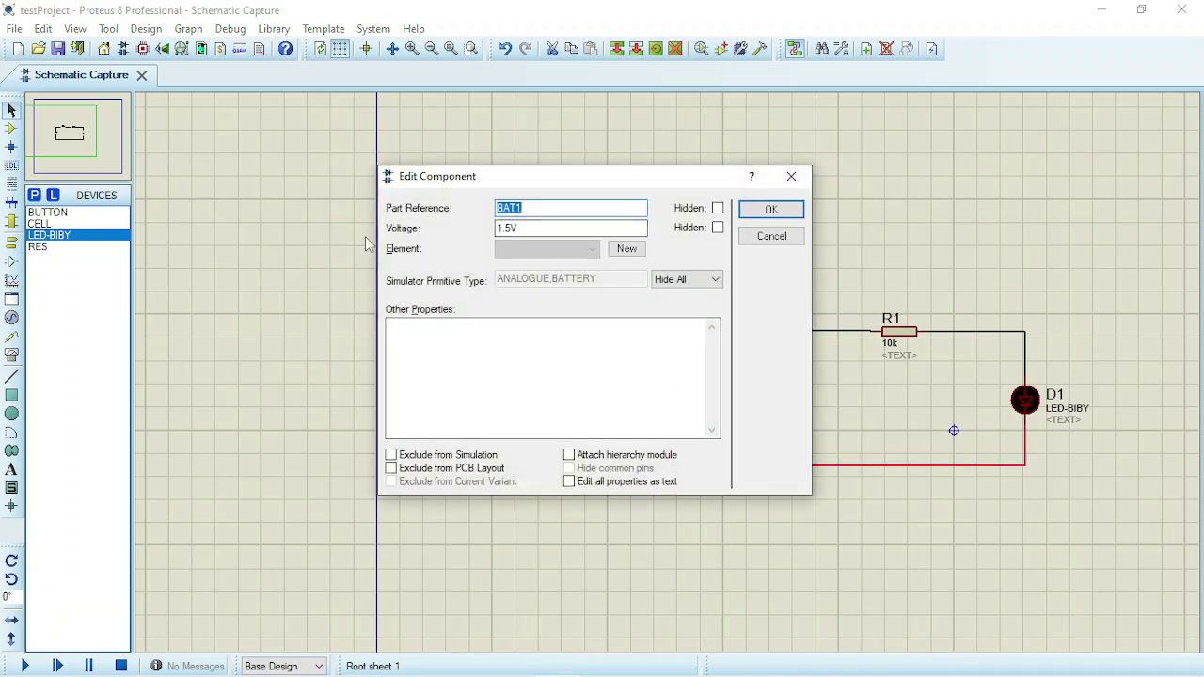
{"action": "left_click", "coordinate": [512, 228]}
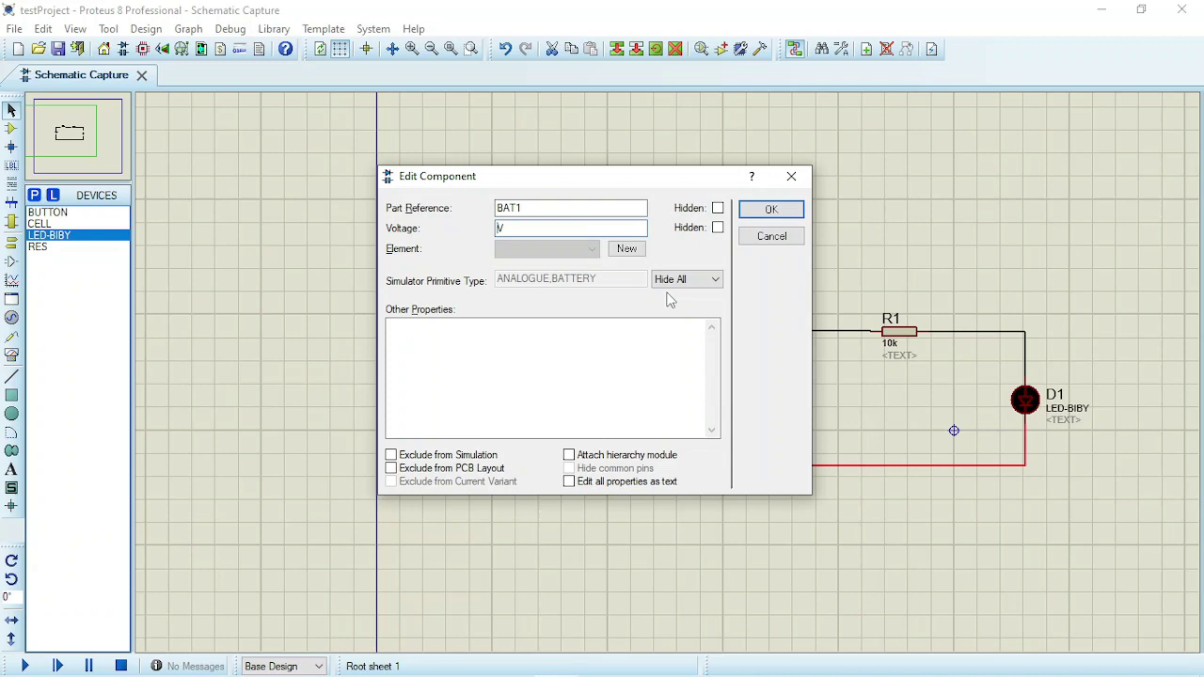
{"action": "type", "text": "9"}
{"action": "left_click", "coordinate": [772, 209]}
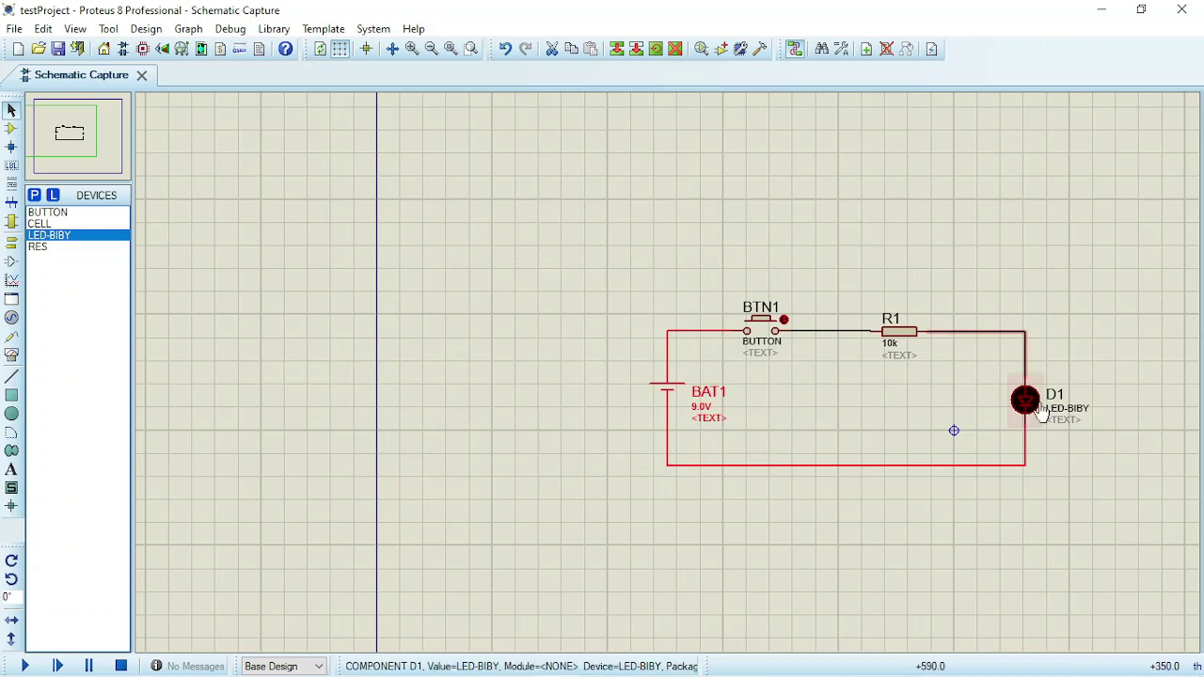
Edit R1's properties so its Resistance reads 330R instead of 10k
{"action": "scroll", "coordinate": [1091, 427], "scroll_direction": "up", "scroll_amount": 1}
{"action": "scroll", "coordinate": [373, 321], "scroll_direction": "down", "scroll_amount": 1}
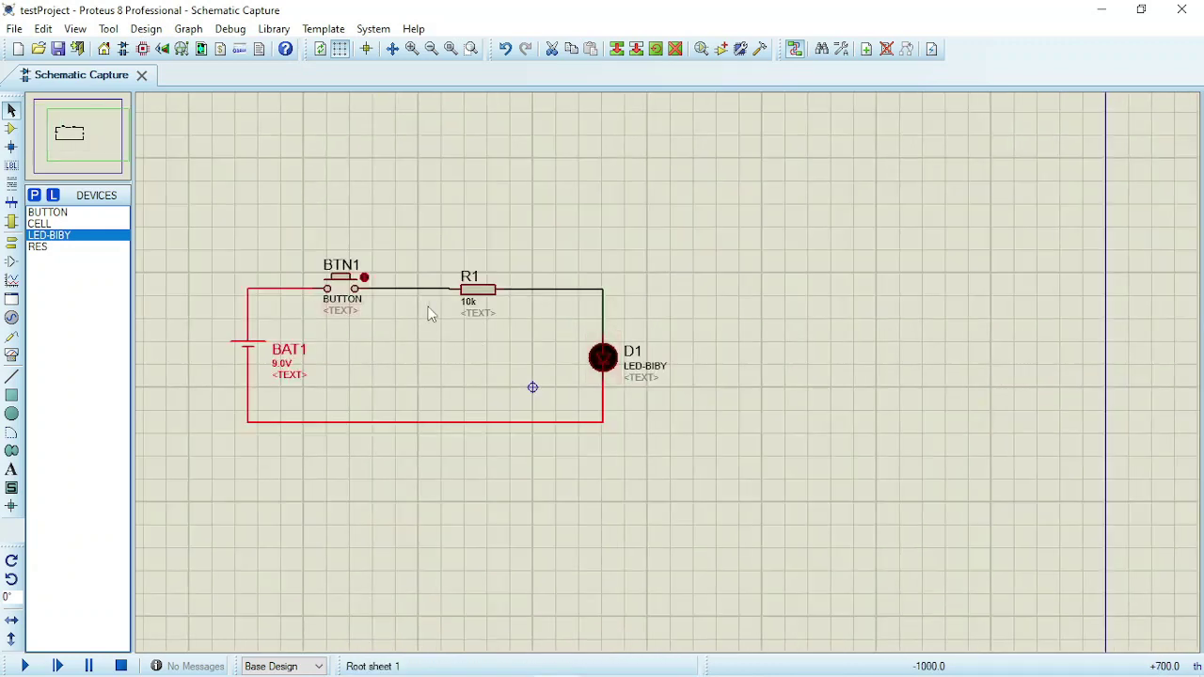
{"action": "double_click", "coordinate": [494, 297]}
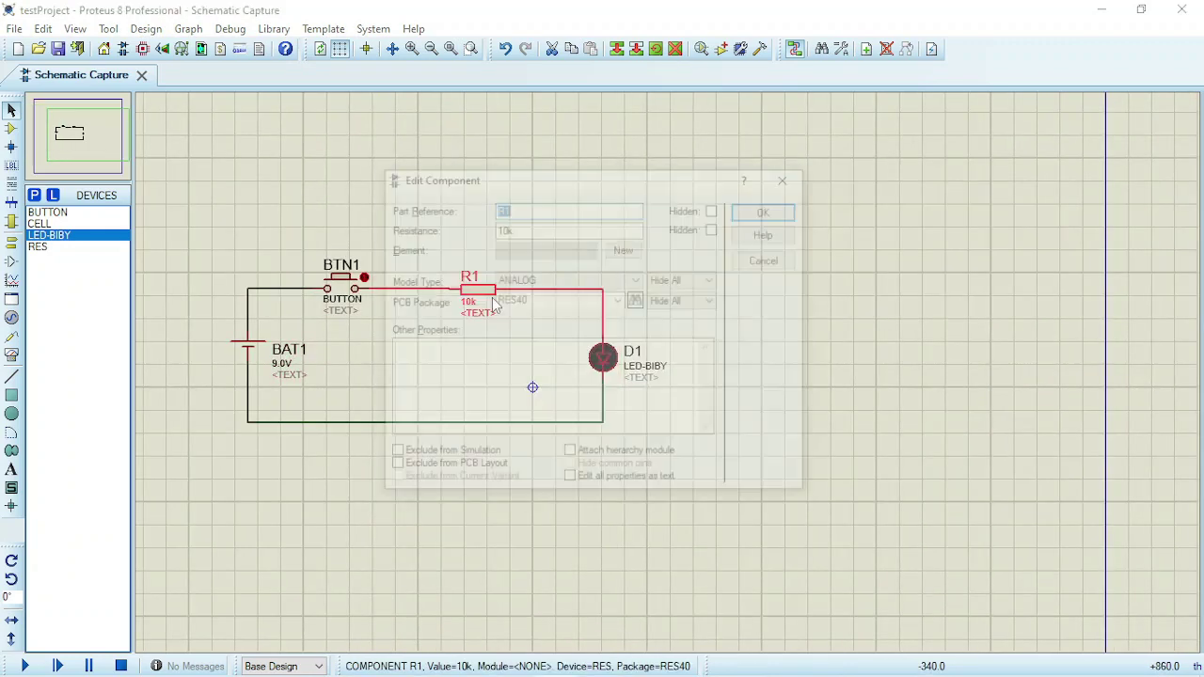
{"action": "double_click", "coordinate": [525, 227]}
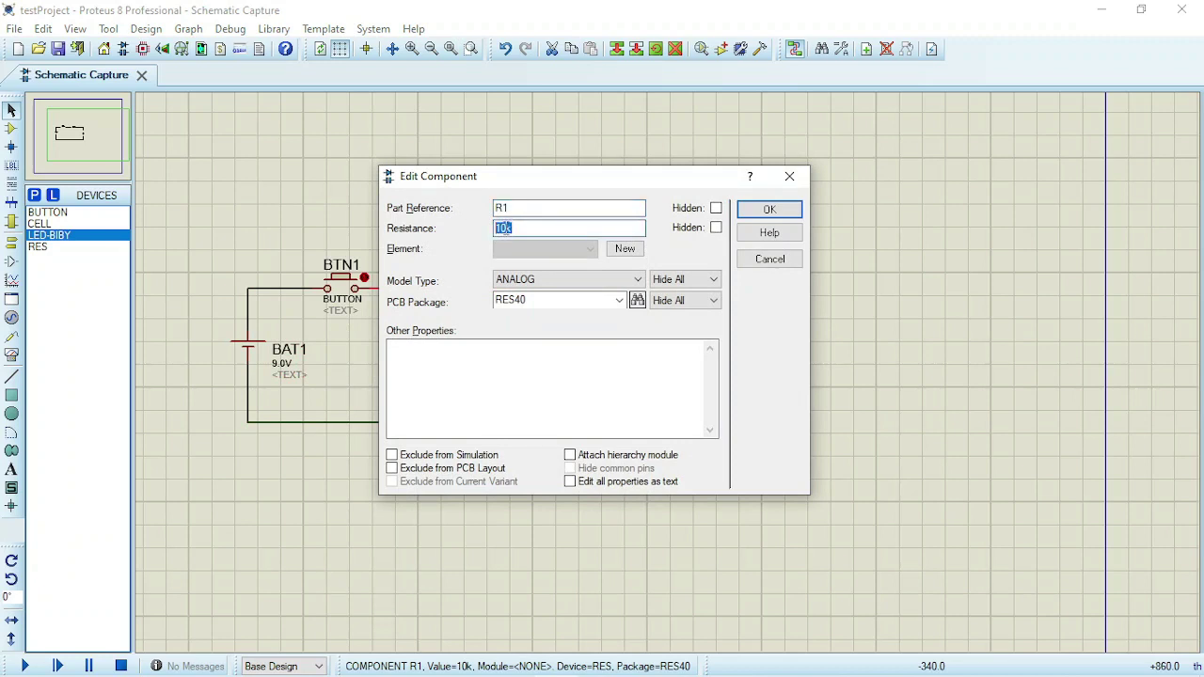
{"action": "type", "text": "330R"}
{"action": "left_click", "coordinate": [768, 209]}
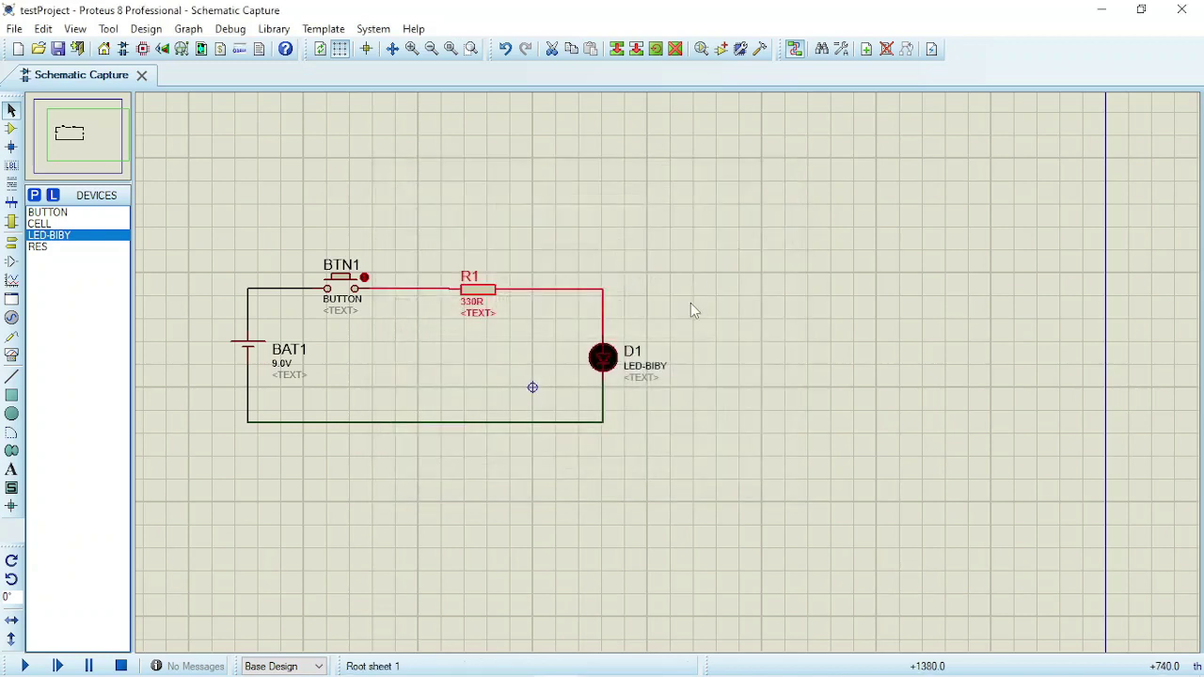
{"action": "left_click", "coordinate": [452, 50]}
{"action": "scroll", "coordinate": [580, 330], "scroll_direction": "up", "scroll_amount": 2}
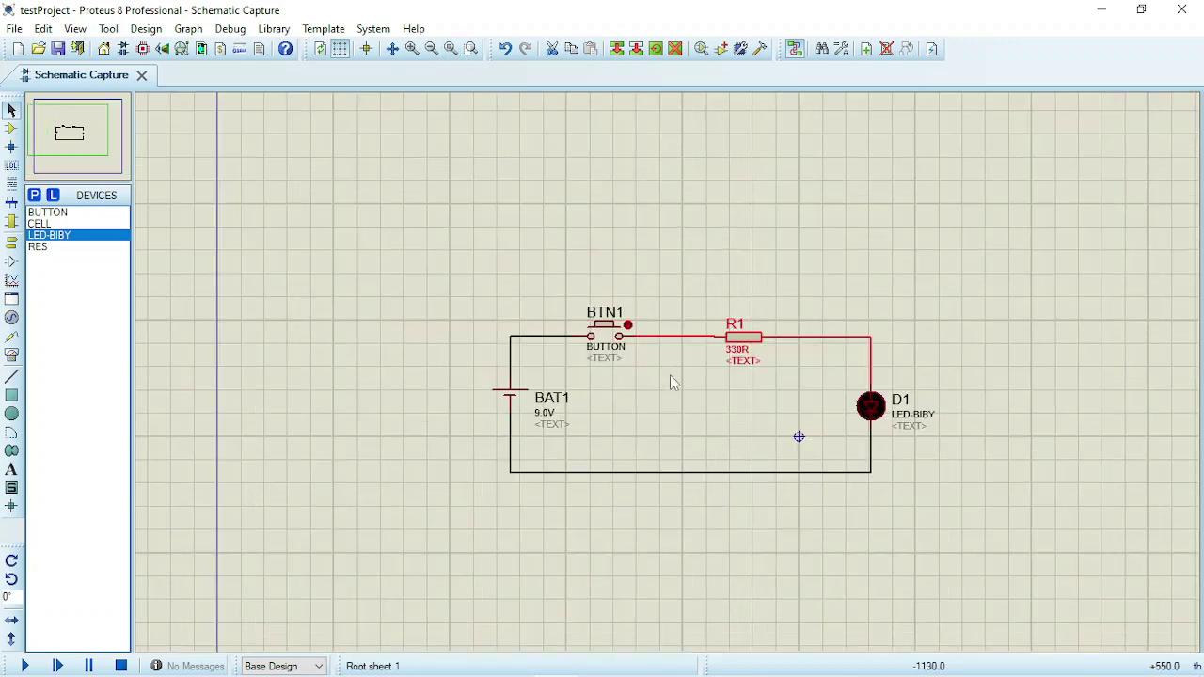
{"action": "left_click", "coordinate": [926, 386]}
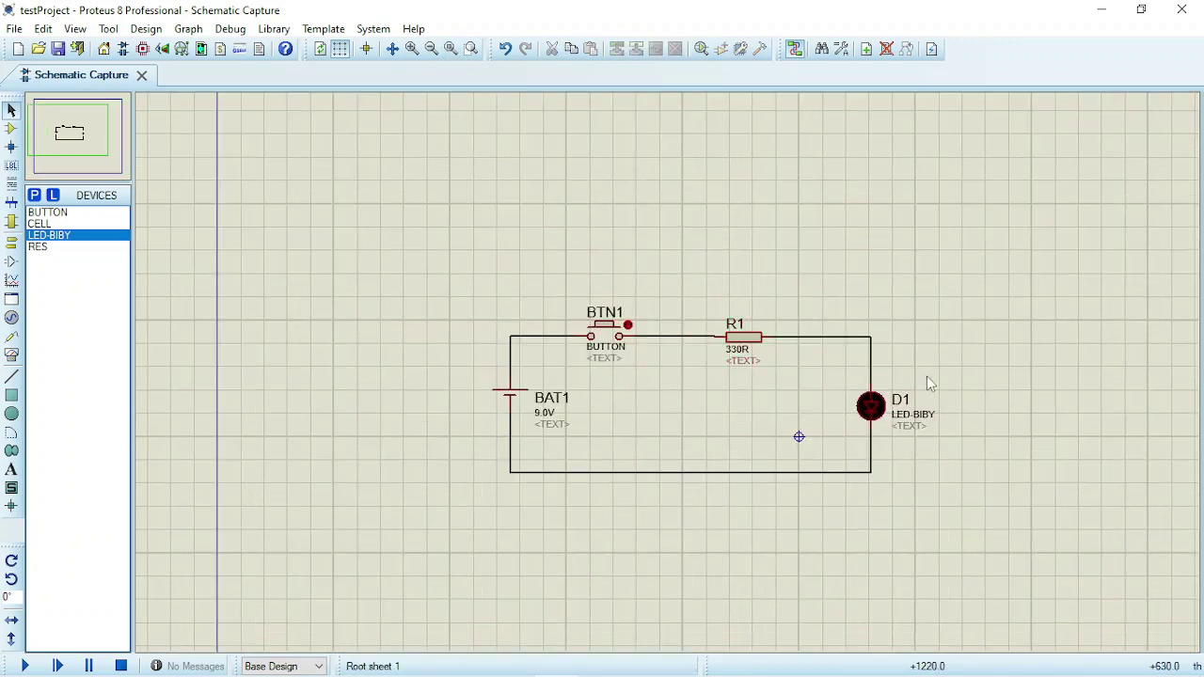
Run the simulation and toggle BTN1 five times to light LED D1
{"action": "left_click", "coordinate": [28, 666]}
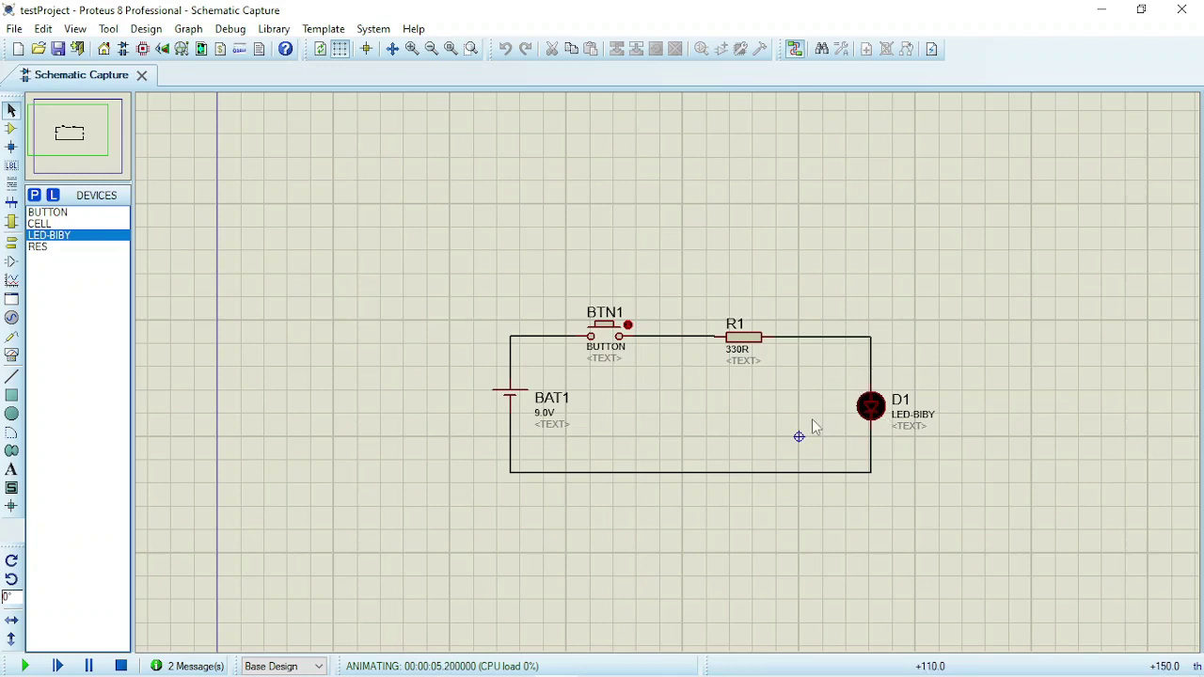
{"action": "left_click", "coordinate": [612, 334]}
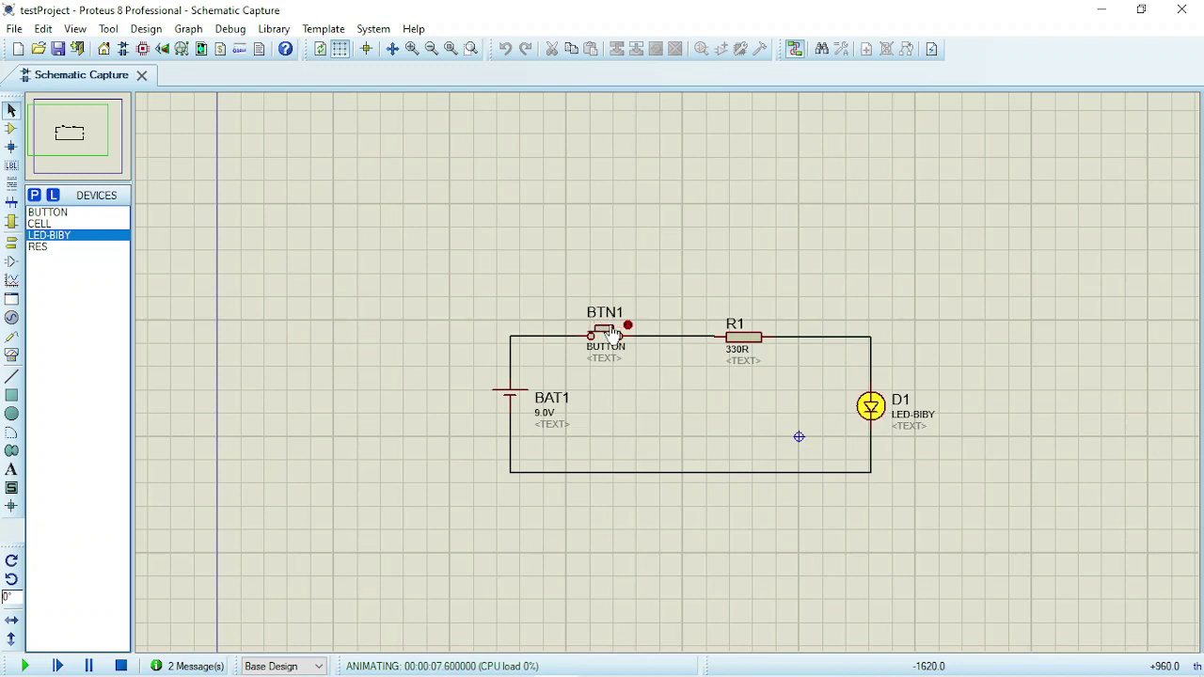
{"action": "left_click", "coordinate": [612, 334]}
{"action": "left_click", "coordinate": [611, 334]}
{"action": "left_click", "coordinate": [611, 334]}
{"action": "left_click", "coordinate": [612, 334]}
Stop the simulation and change resistor R1's resistance from 330R to 10k
{"action": "left_click", "coordinate": [122, 666]}
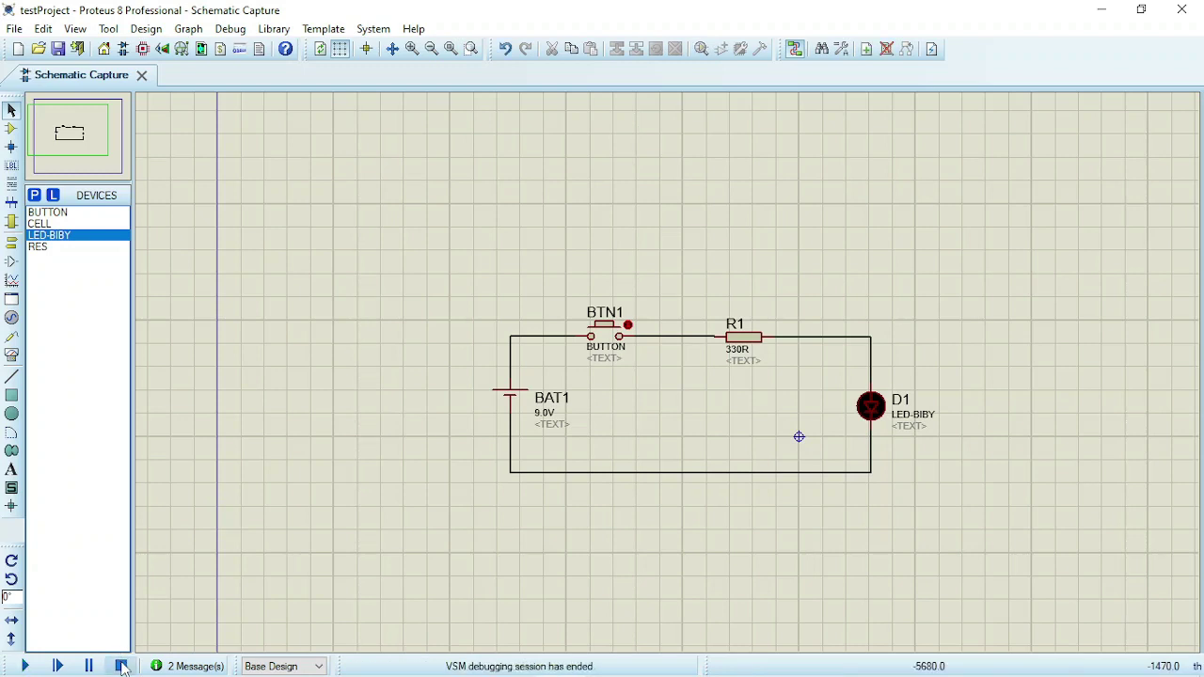
{"action": "double_click", "coordinate": [758, 342]}
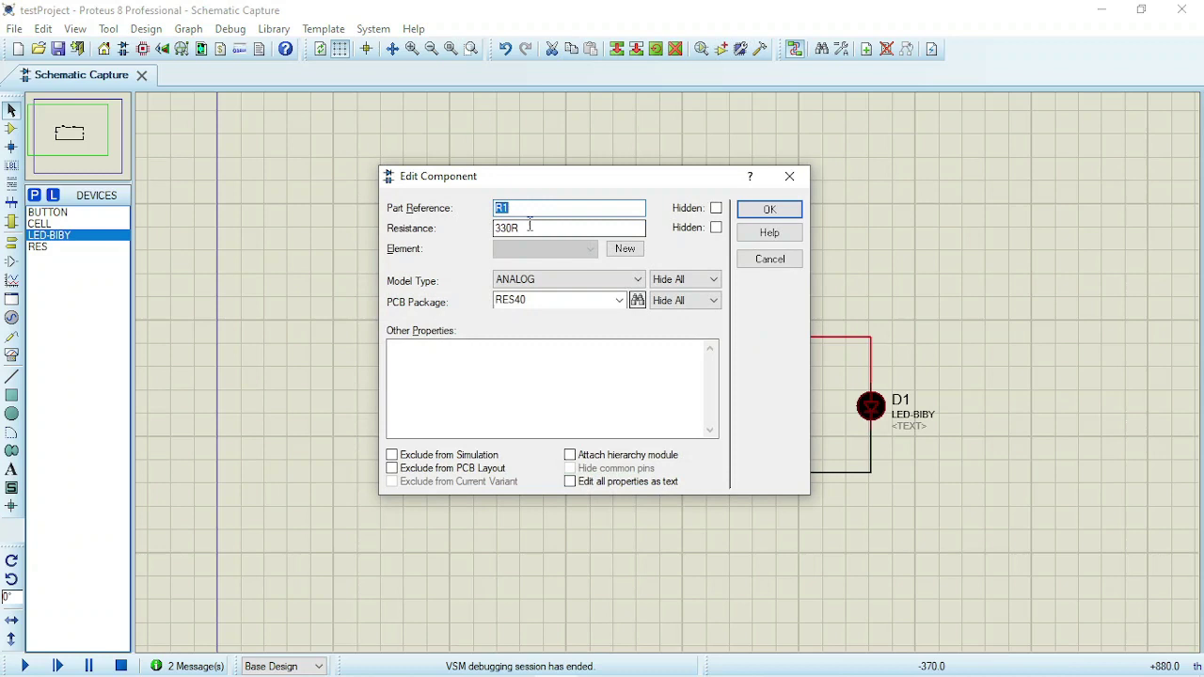
{"action": "left_click", "coordinate": [523, 229]}
{"action": "double_click", "coordinate": [523, 229]}
{"action": "type", "text": "10"}
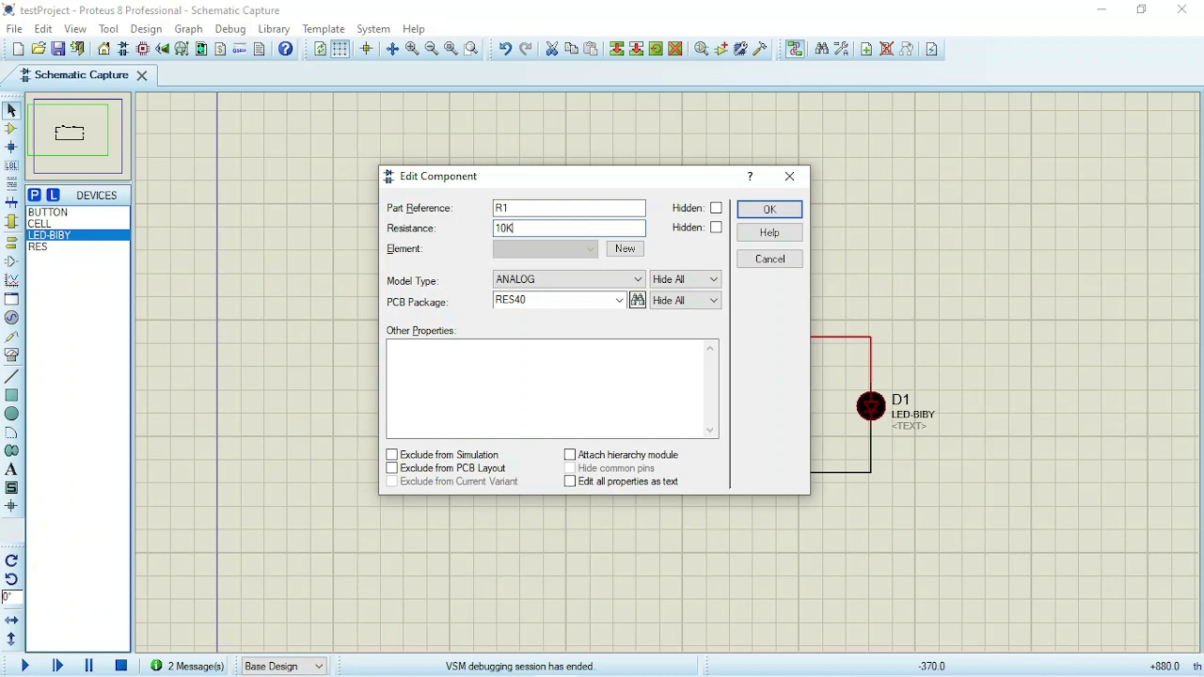
{"action": "type", "text": "k"}
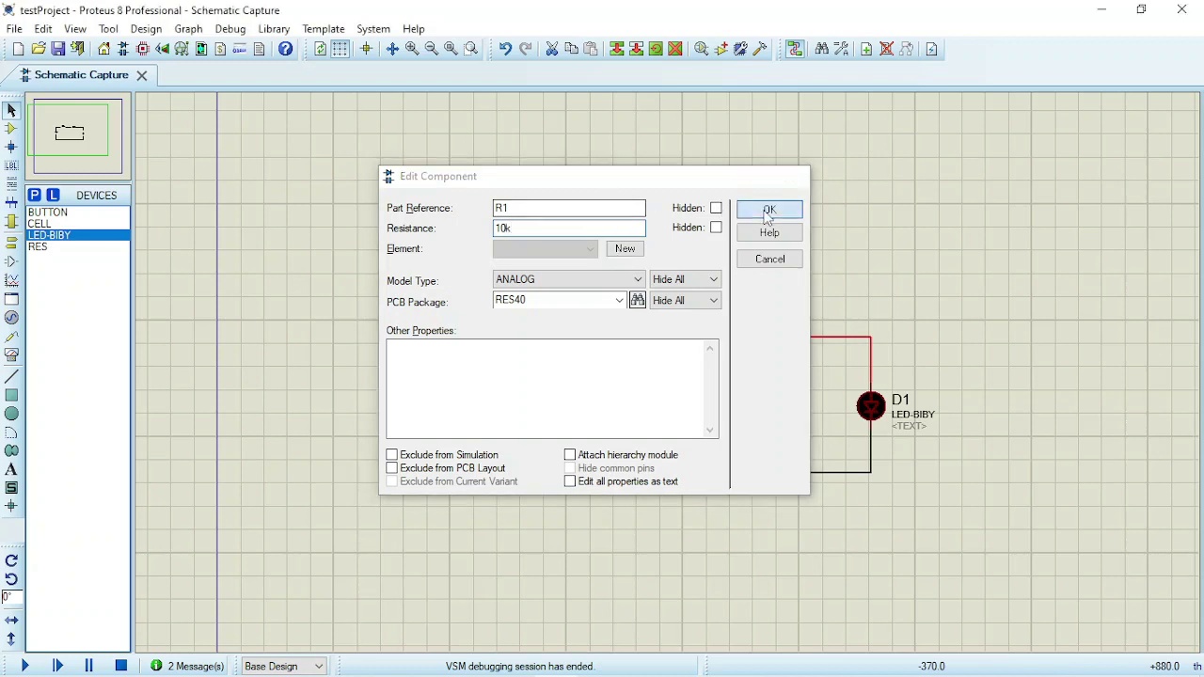
{"action": "left_click", "coordinate": [770, 208]}
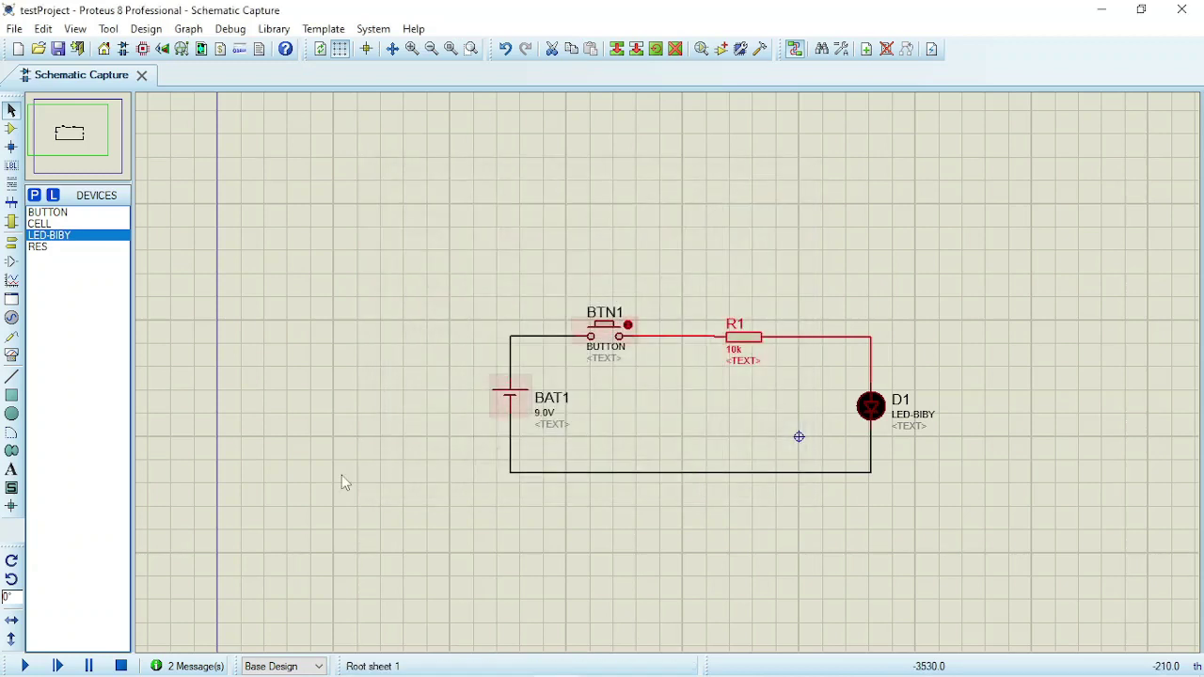
Run the simulation with R1 at 10k and toggle BTN1 repeatedly to test LED D1
{"action": "left_click", "coordinate": [23, 666]}
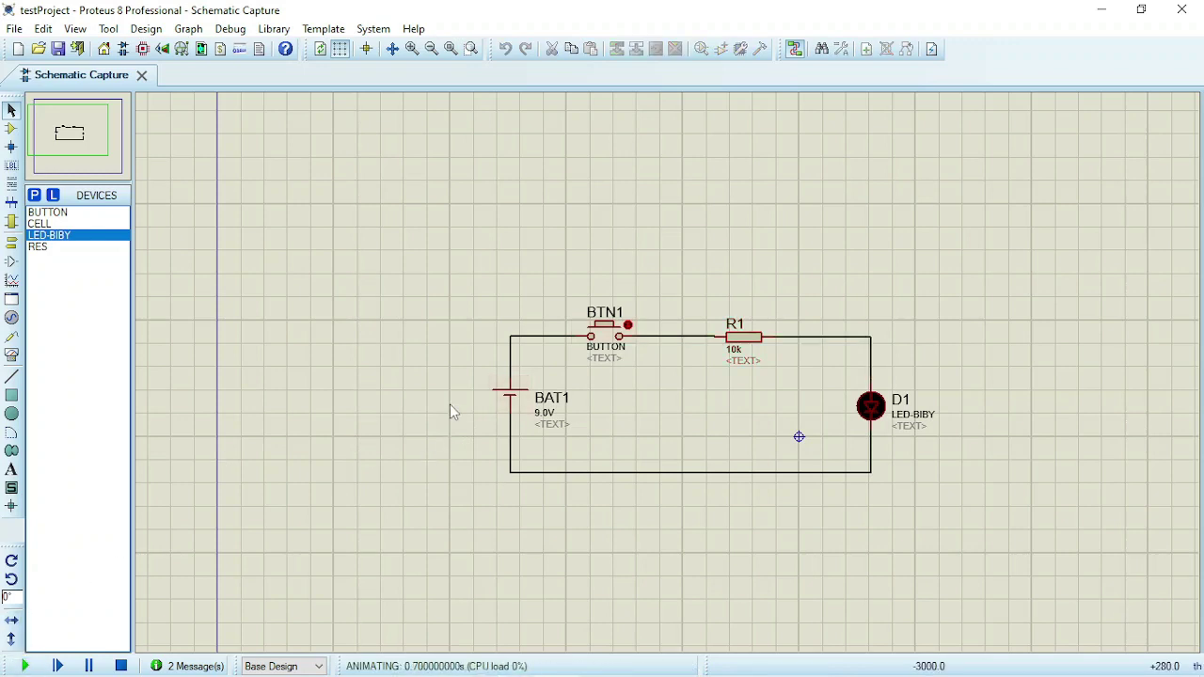
{"action": "left_click", "coordinate": [610, 331]}
{"action": "left_click", "coordinate": [609, 331]}
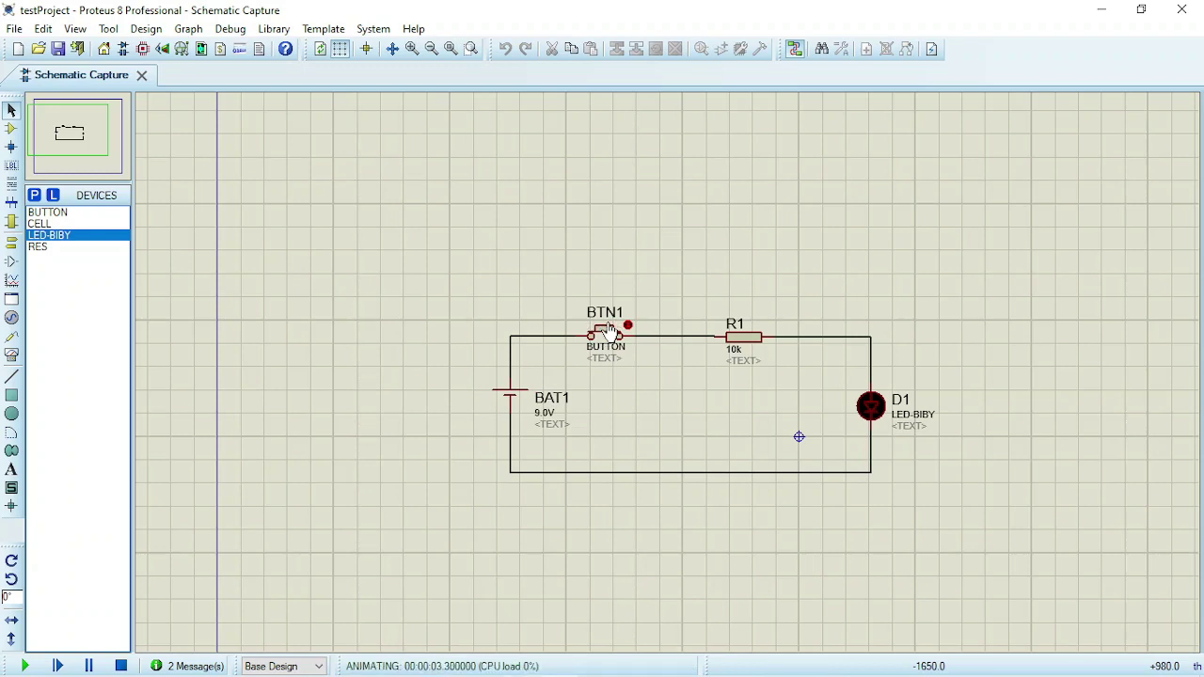
{"action": "left_click", "coordinate": [610, 332]}
{"action": "left_click", "coordinate": [610, 332]}
{"action": "left_click", "coordinate": [610, 332]}
Stop the simulation and change R1's resistance from 10k to 470R
{"action": "left_click", "coordinate": [120, 666]}
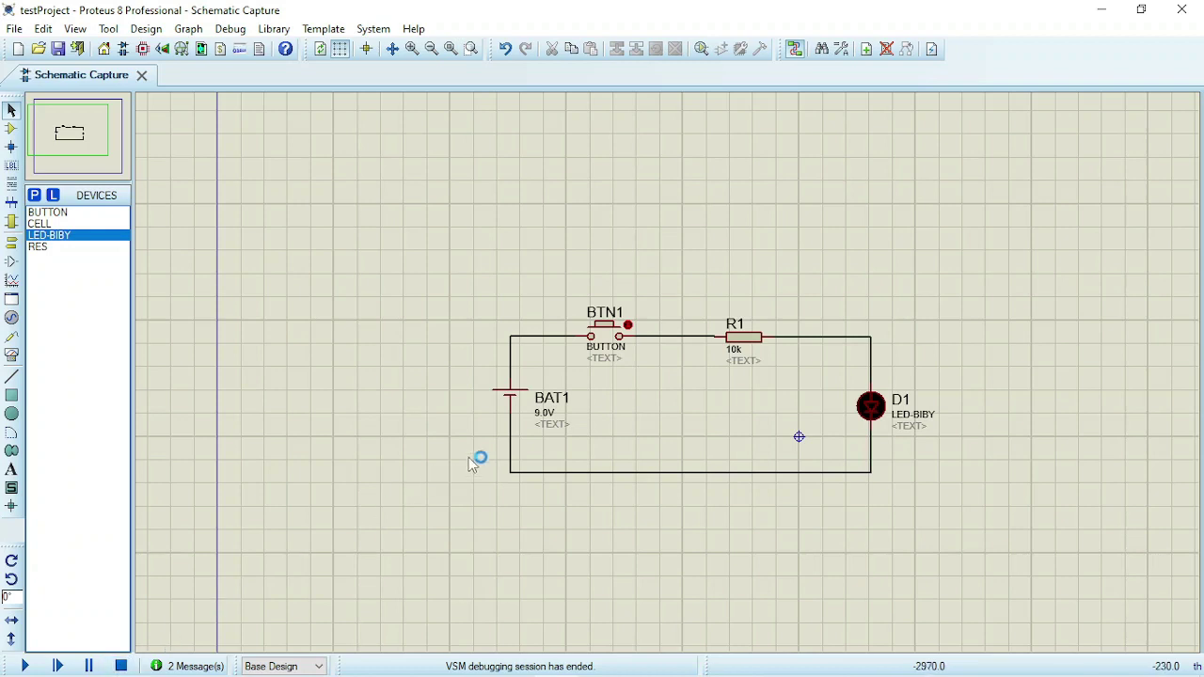
{"action": "double_click", "coordinate": [744, 339]}
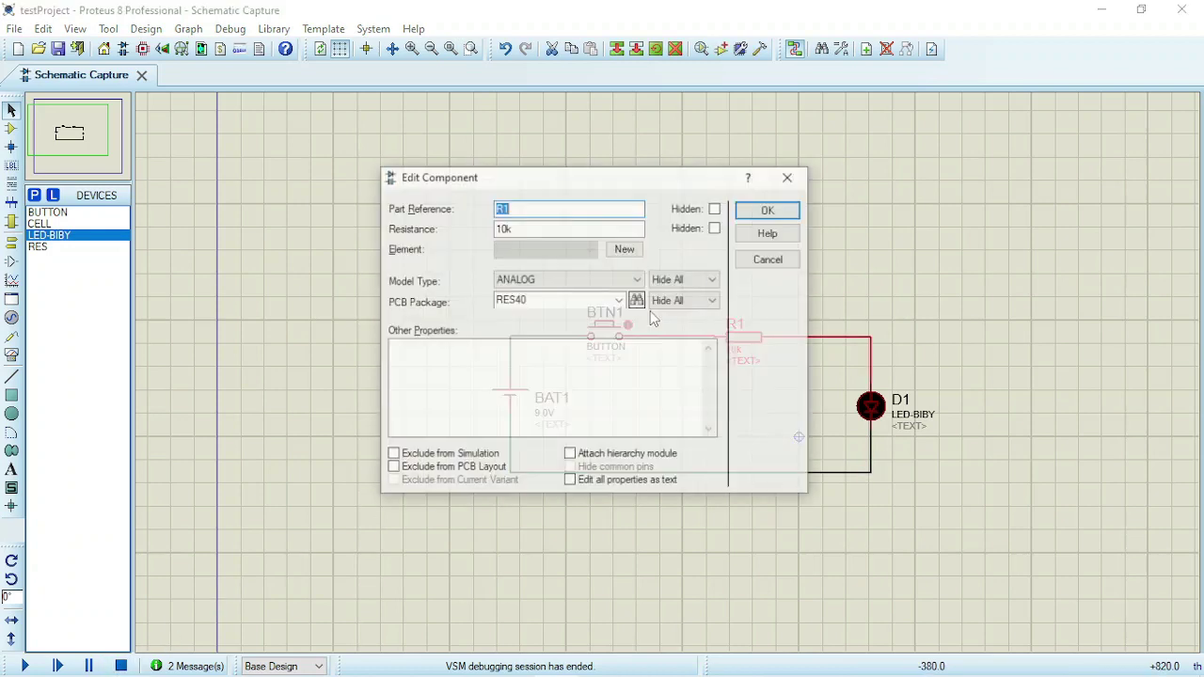
{"action": "double_click", "coordinate": [506, 229]}
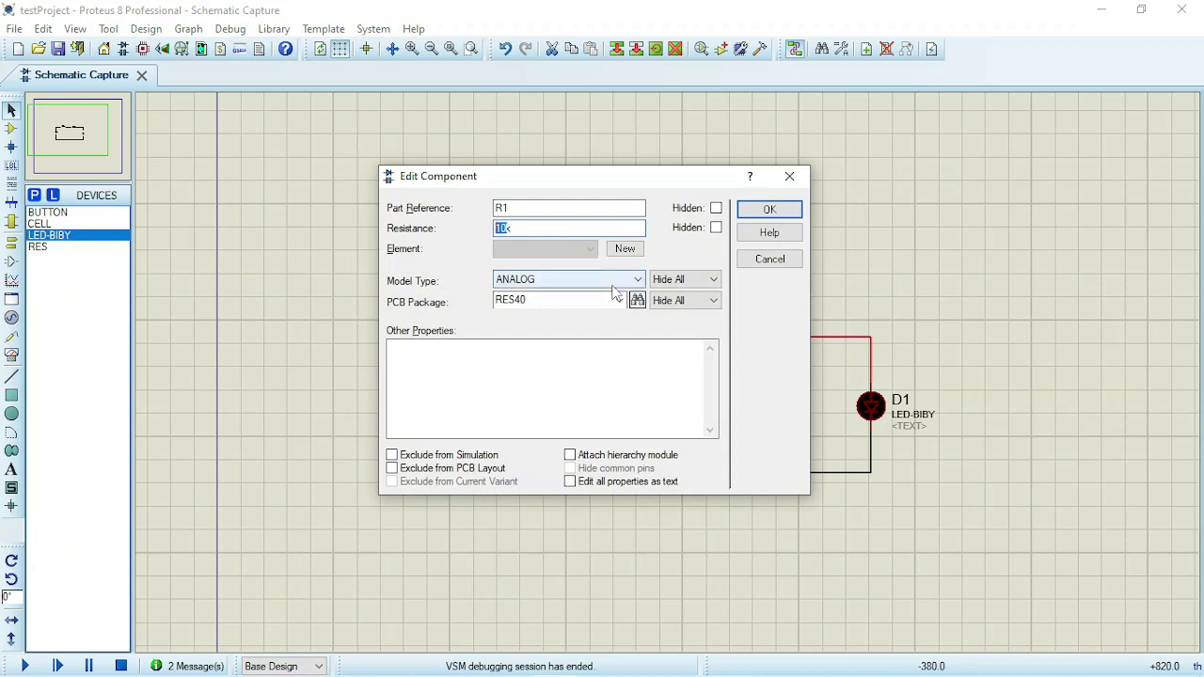
{"action": "type", "text": "470R"}
{"action": "left_click", "coordinate": [758, 214]}
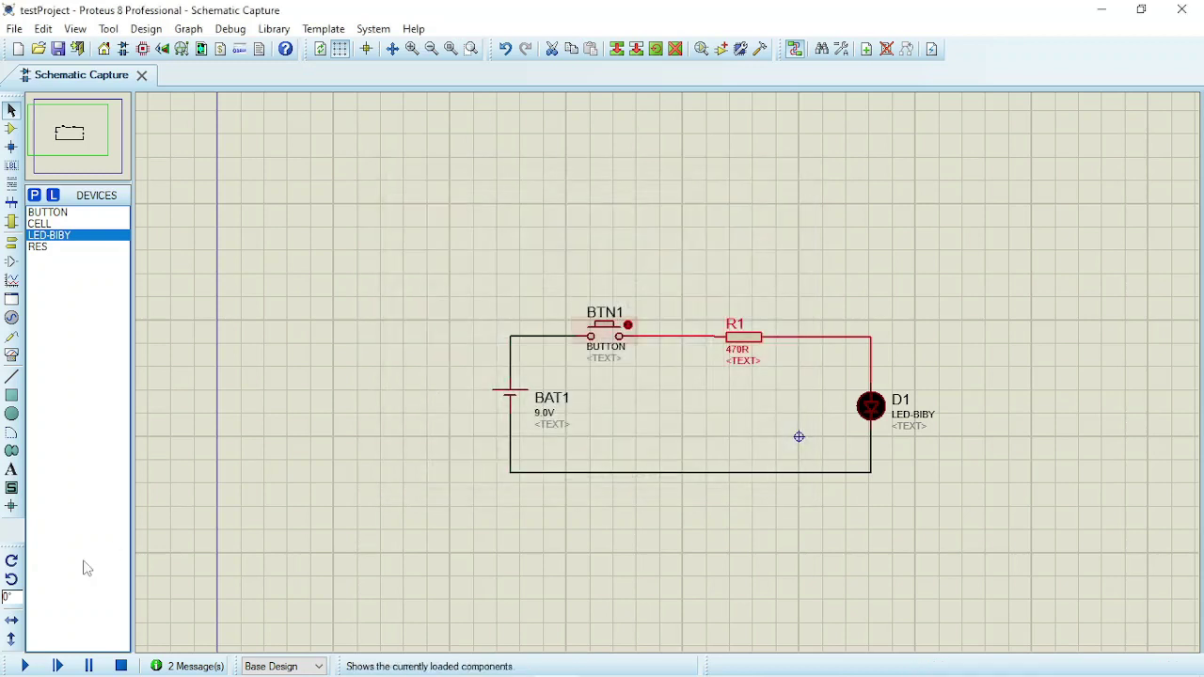
Run the simulation, toggle BTN1 a few times to light D1, then stop it
{"action": "left_click", "coordinate": [25, 666]}
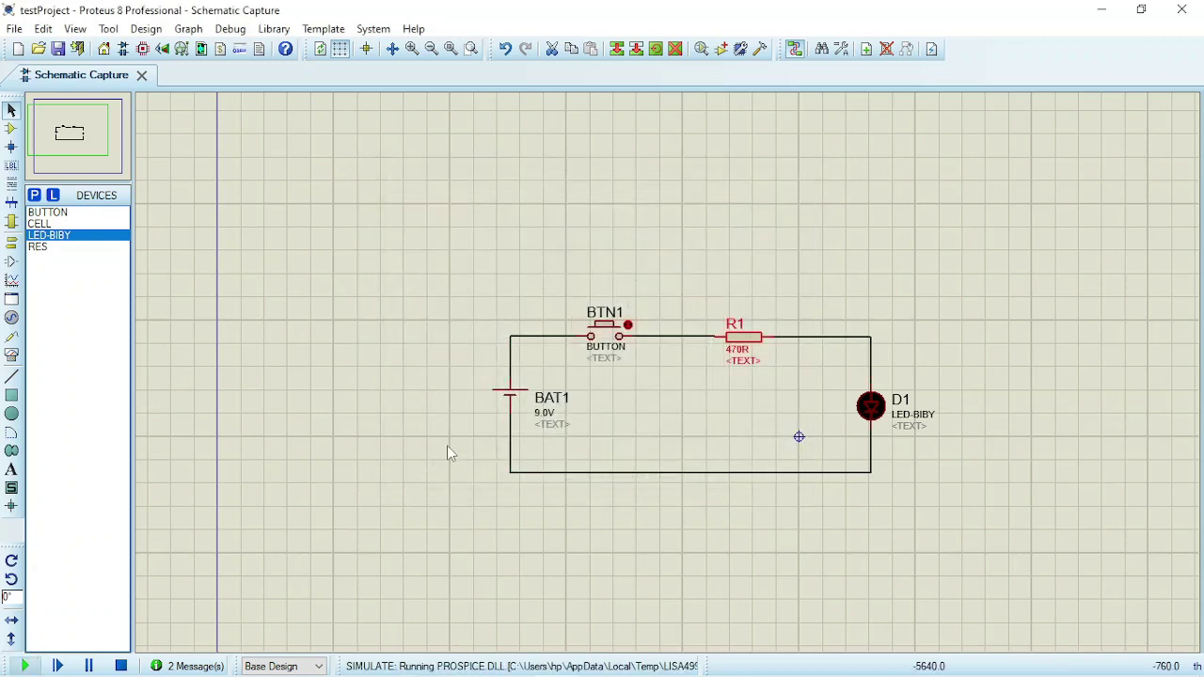
{"action": "left_click", "coordinate": [604, 337]}
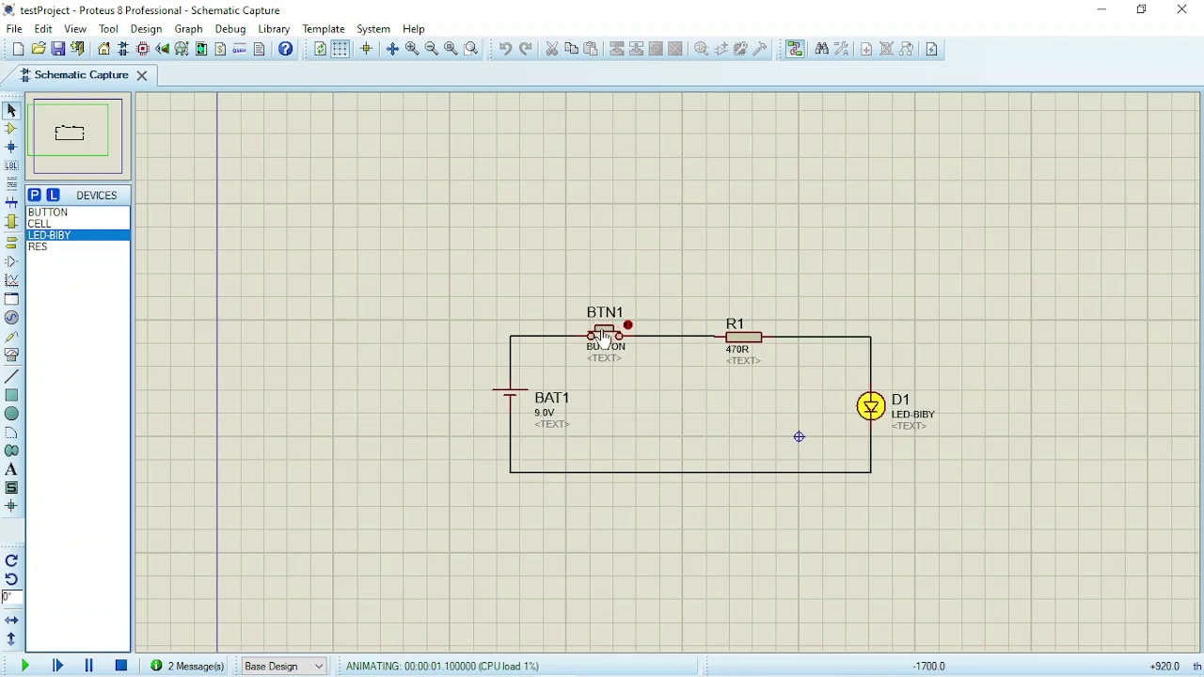
{"action": "left_click", "coordinate": [609, 336]}
{"action": "left_click", "coordinate": [609, 336]}
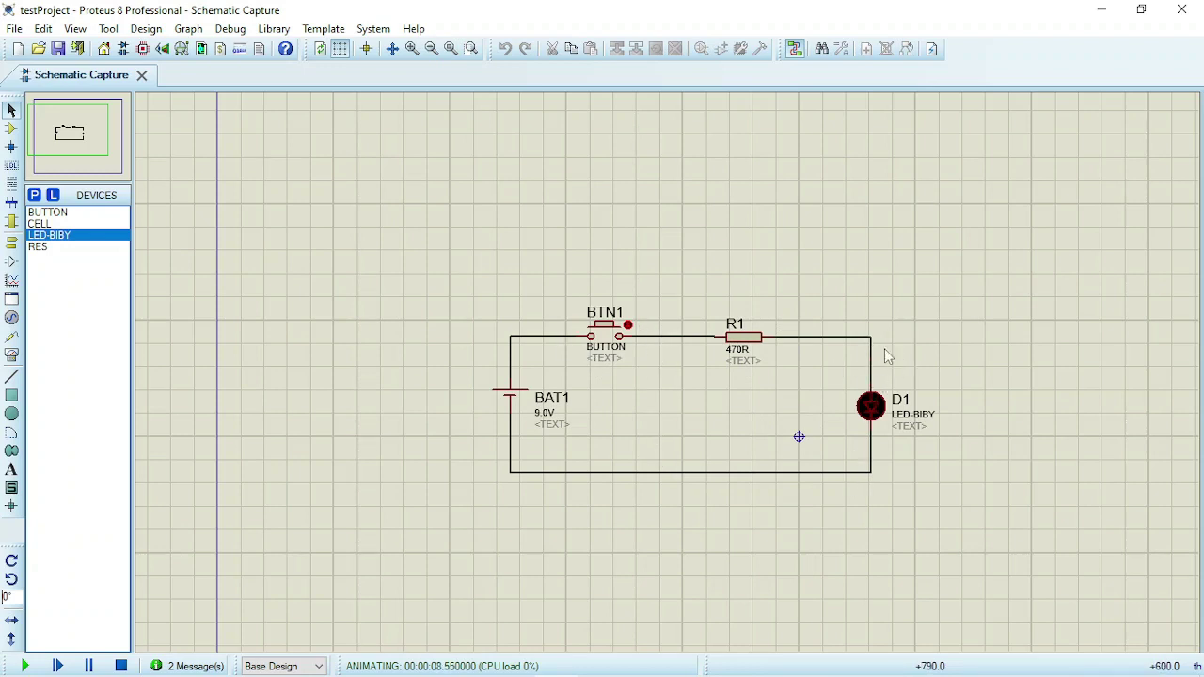
{"action": "left_click", "coordinate": [122, 666]}
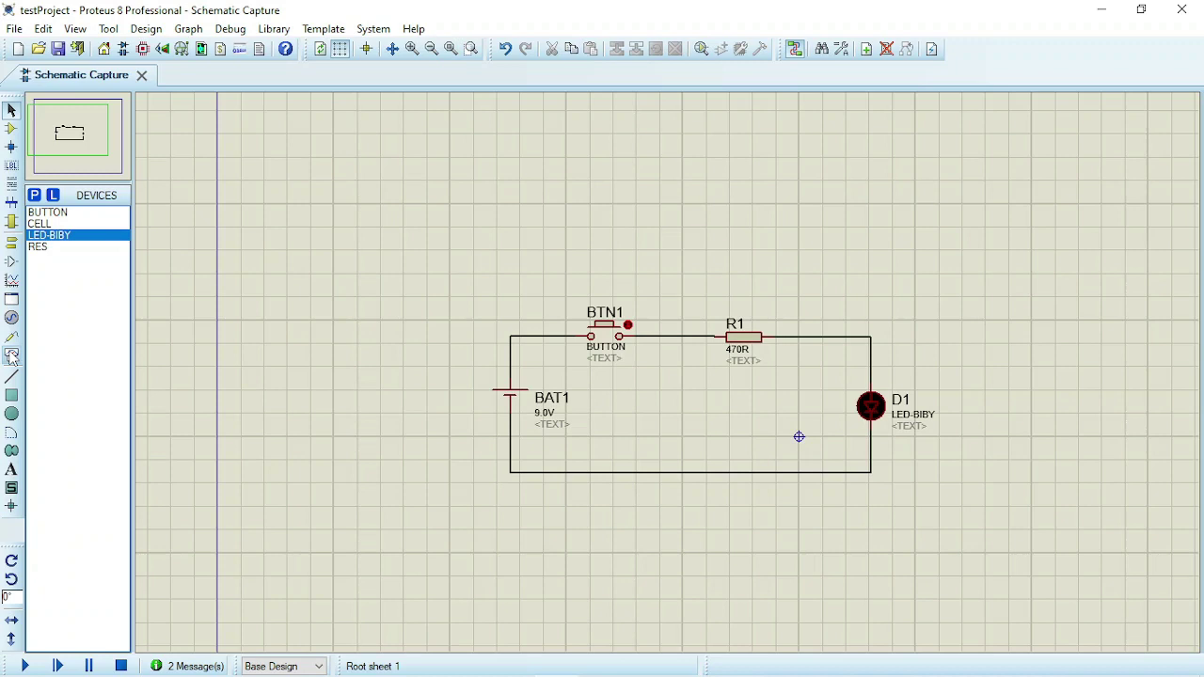
Pick DC VOLTMETER from the virtual instruments list and start placing it inside the loop
{"action": "left_click", "coordinate": [12, 356]}
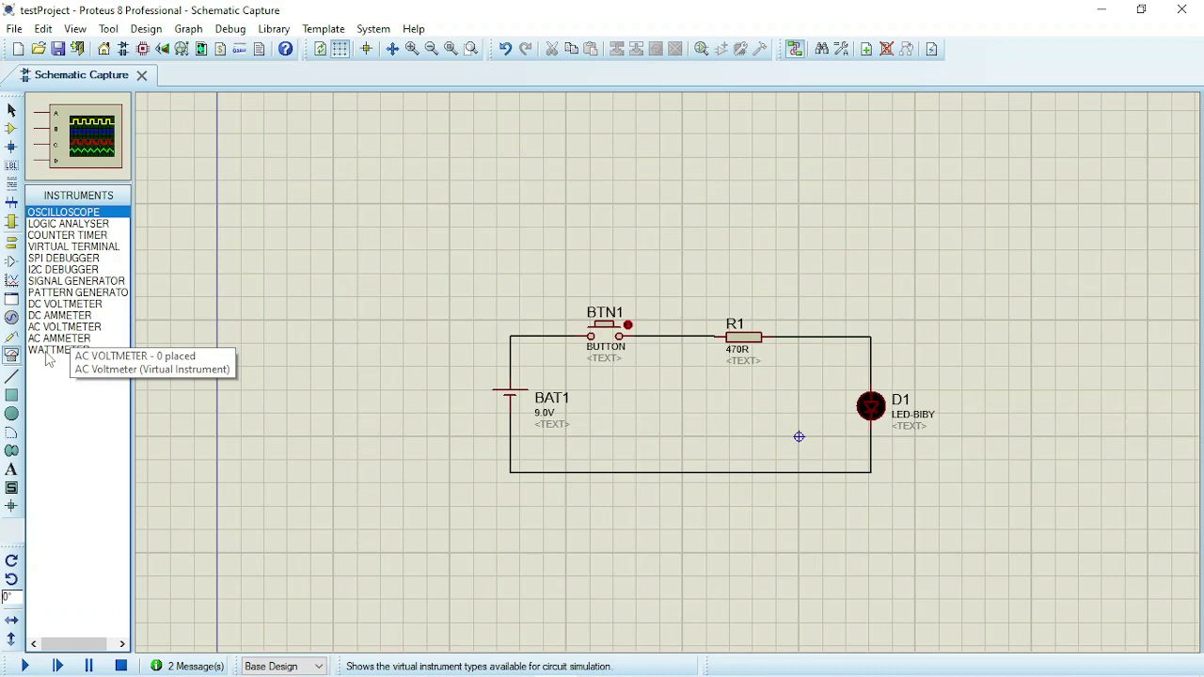
{"action": "left_click", "coordinate": [64, 305]}
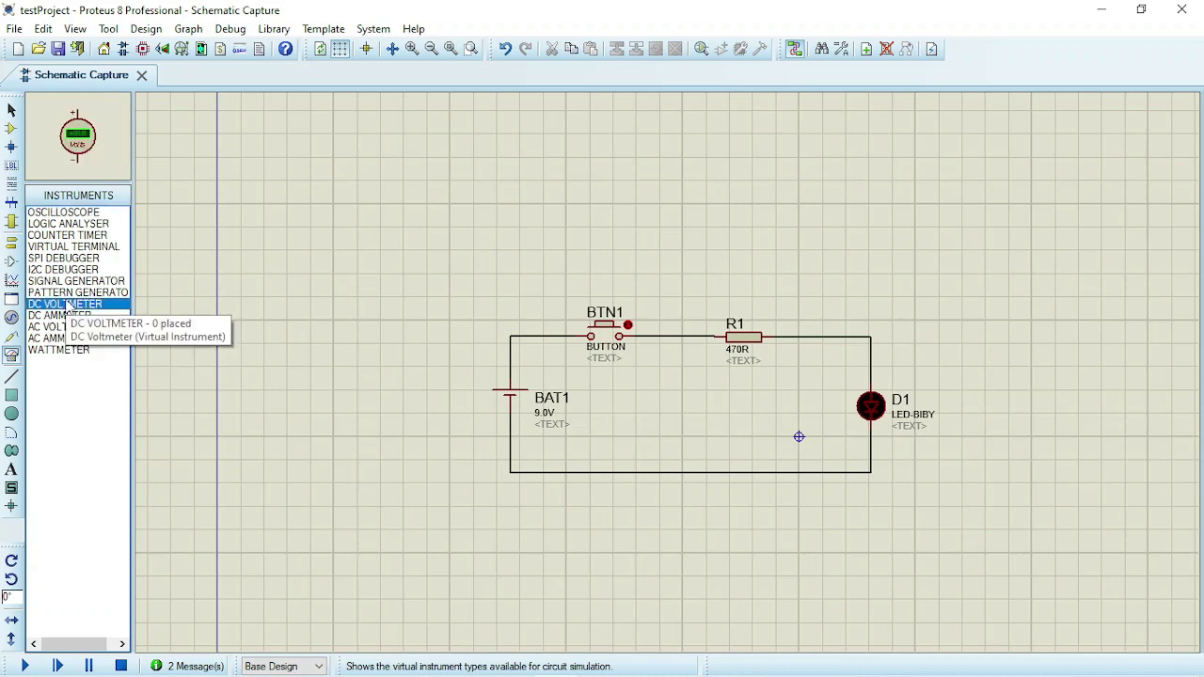
{"action": "left_click", "coordinate": [664, 393]}
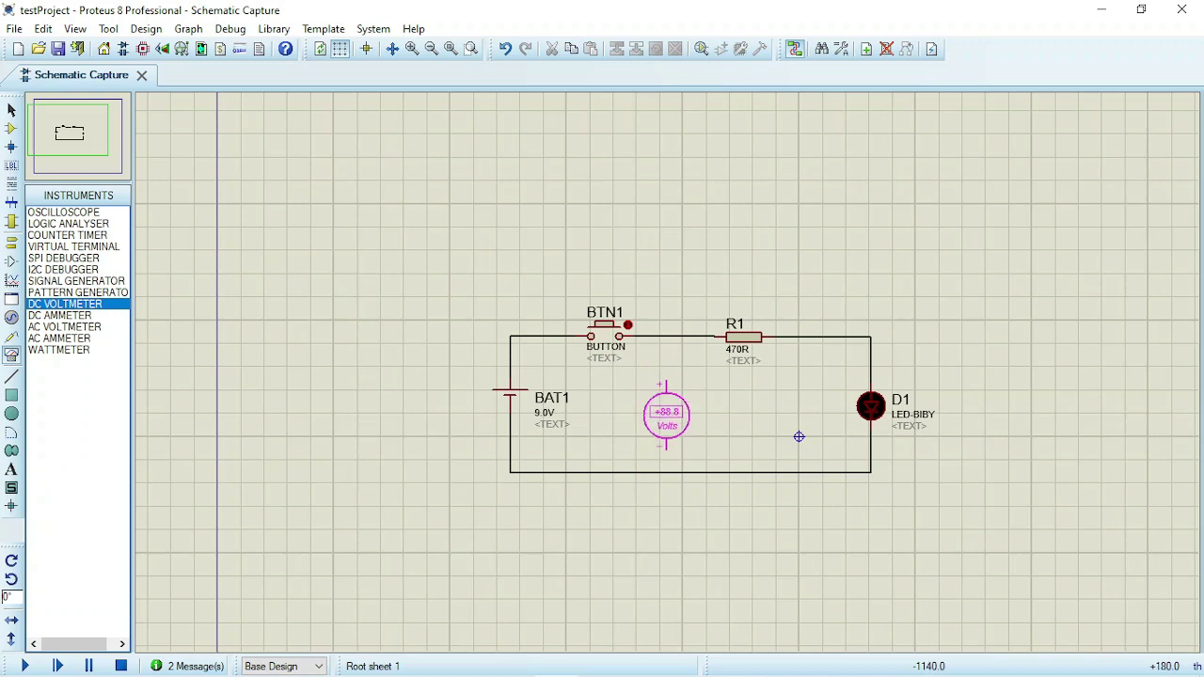
Place DC voltmeters after BTN1 and right of D1, wiring the first across the supply wires
{"action": "left_click", "coordinate": [666, 414]}
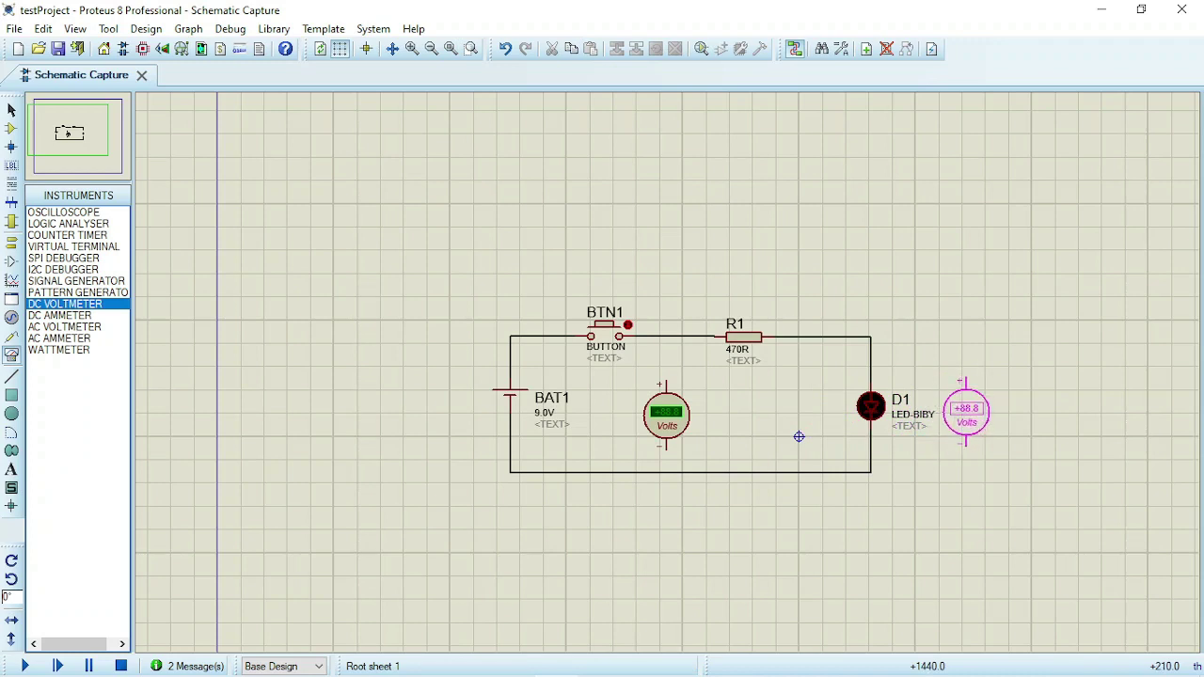
{"action": "left_click", "coordinate": [966, 412]}
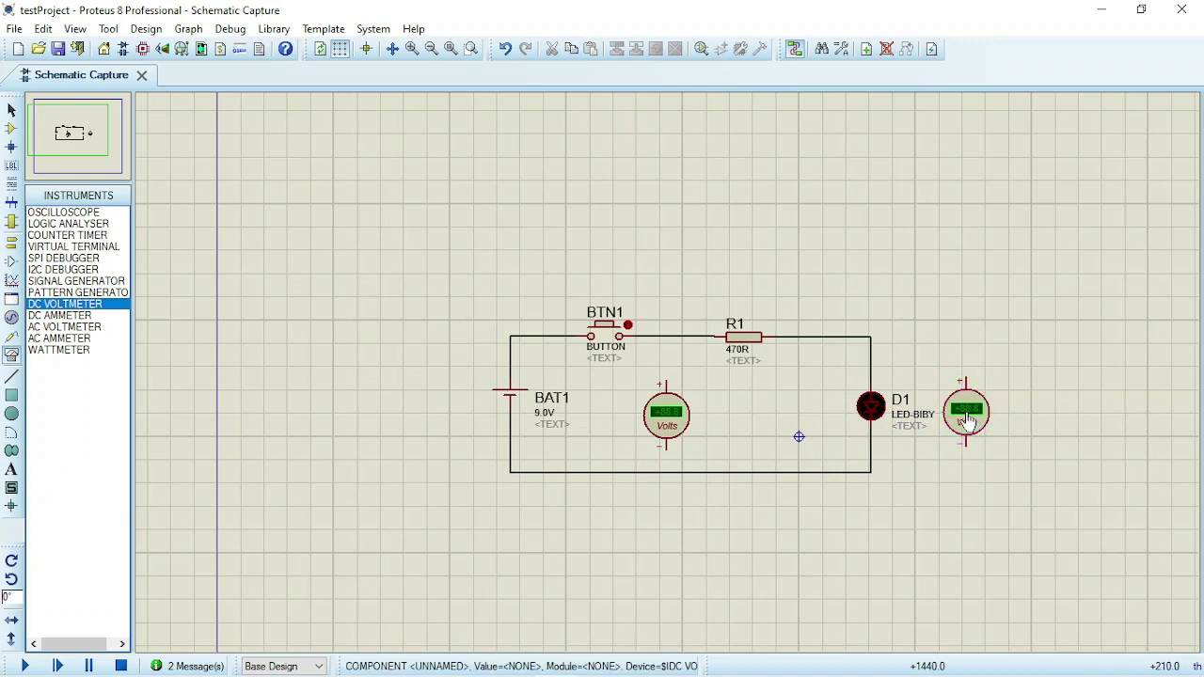
{"action": "left_click", "coordinate": [666, 384]}
{"action": "left_click", "coordinate": [666, 336]}
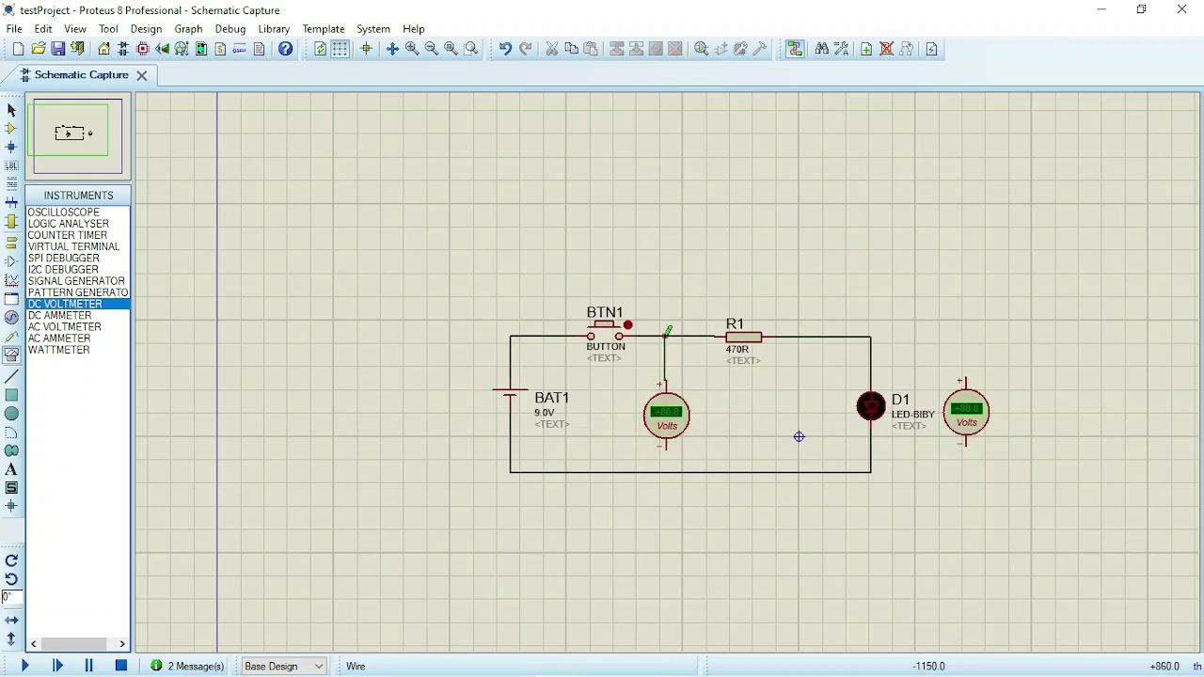
{"action": "left_click", "coordinate": [665, 446]}
{"action": "left_click", "coordinate": [666, 472]}
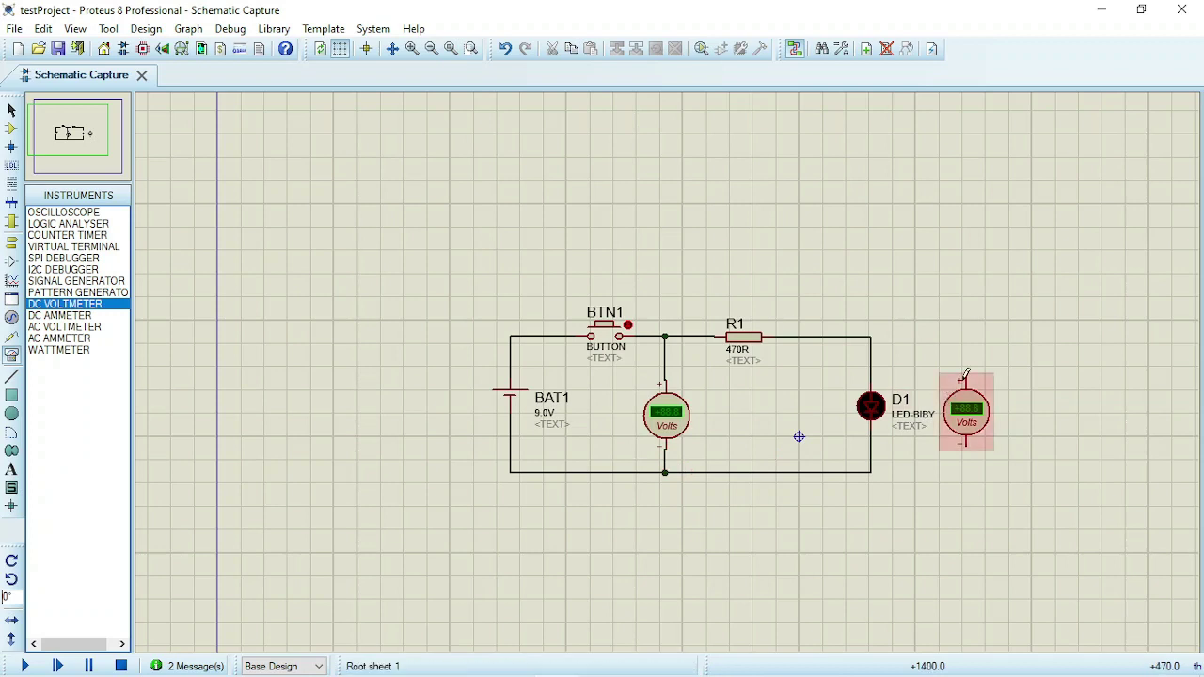
Wire the second voltmeter's + and − terminals to the top and bottom wires across D1
{"action": "left_click", "coordinate": [966, 377]}
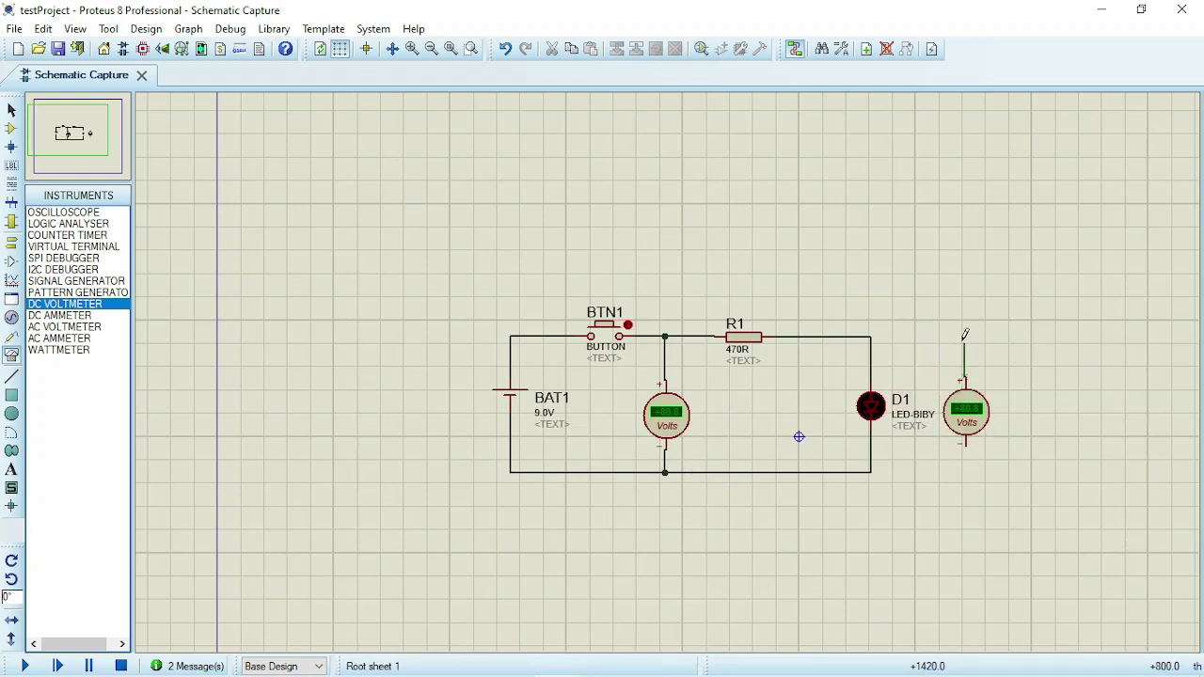
{"action": "left_click", "coordinate": [871, 336]}
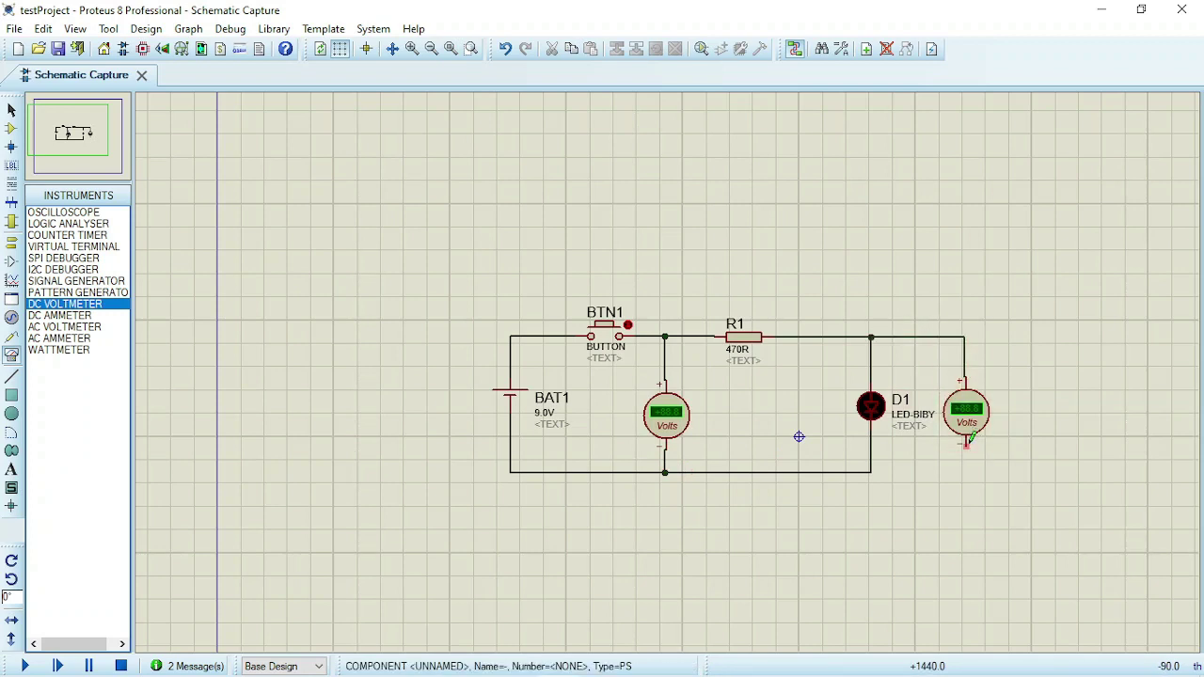
{"action": "left_click", "coordinate": [966, 444]}
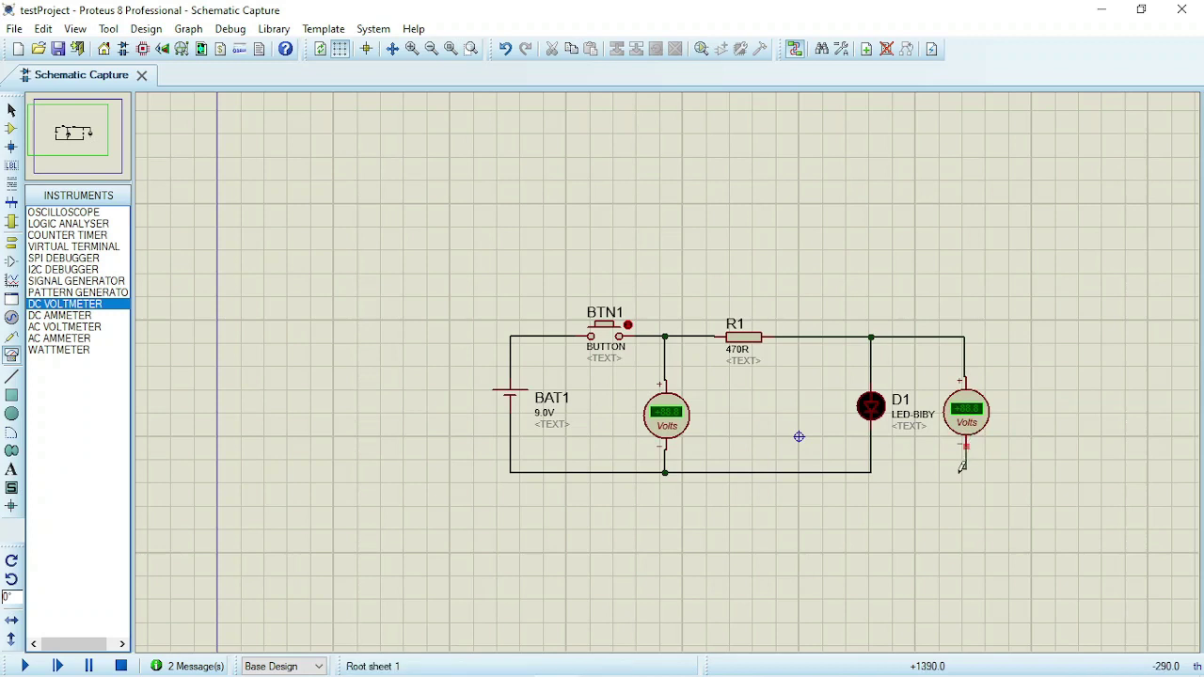
{"action": "left_click", "coordinate": [871, 472]}
{"action": "scroll", "coordinate": [942, 430], "scroll_direction": "up", "scroll_amount": 1}
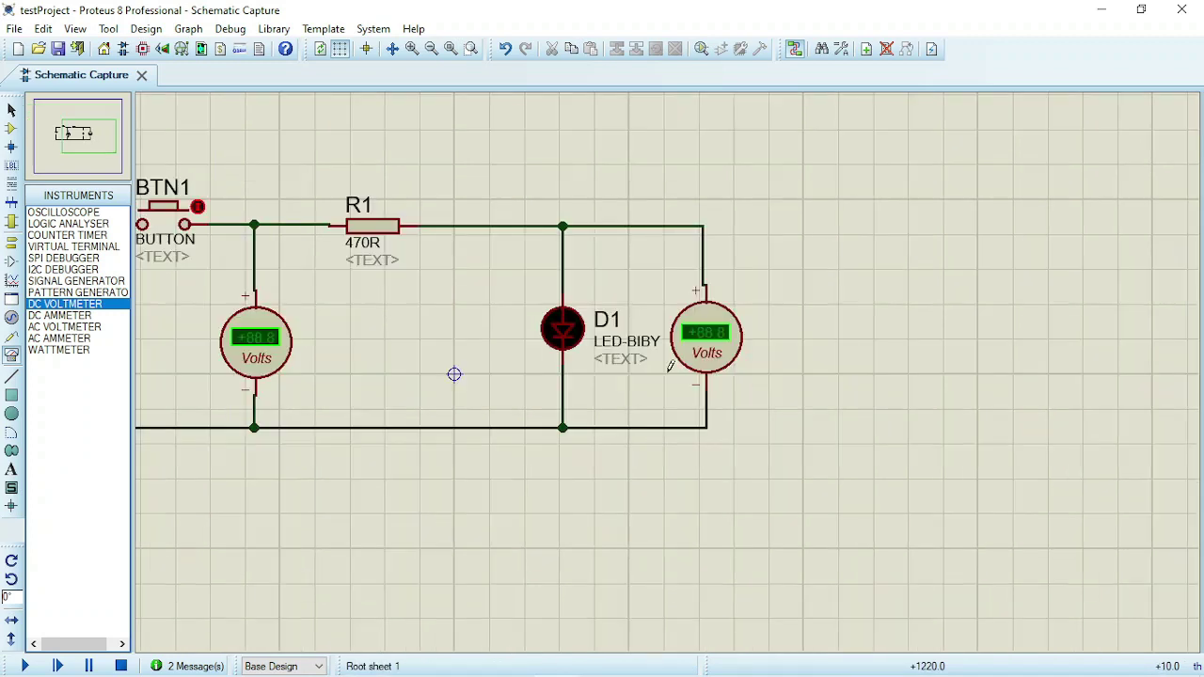
{"action": "scroll", "coordinate": [425, 330], "scroll_direction": "down", "scroll_amount": 1}
{"action": "scroll", "coordinate": [359, 318], "scroll_direction": "up", "scroll_amount": 1}
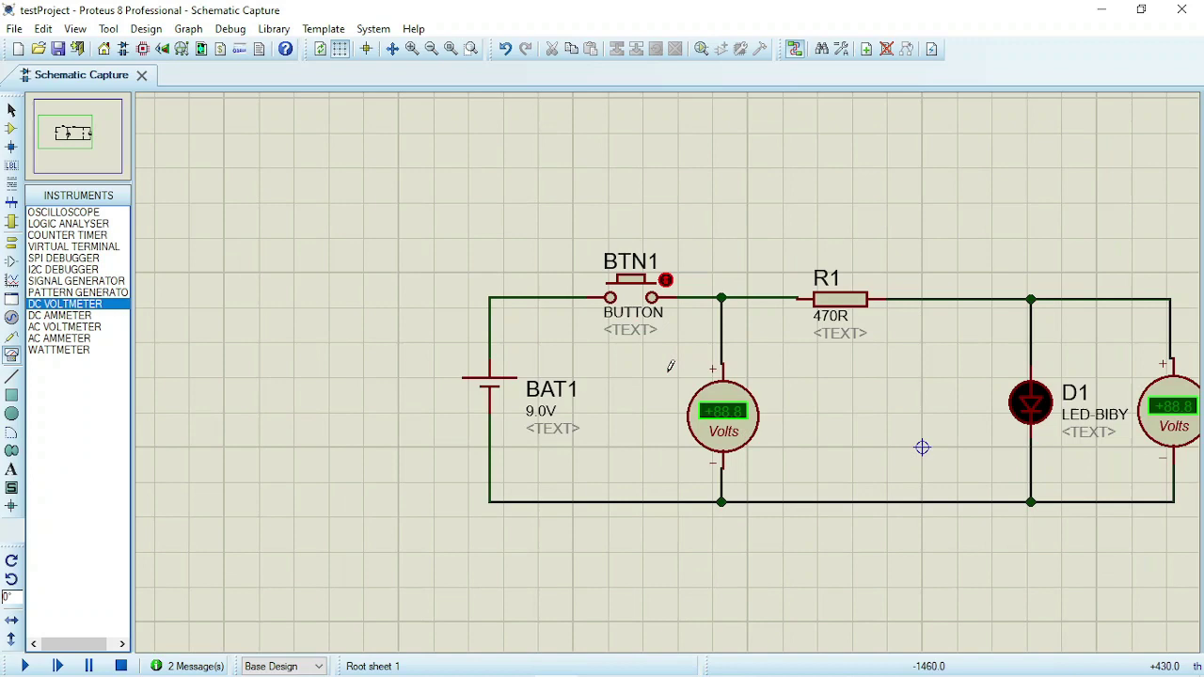
{"action": "scroll", "coordinate": [1027, 403], "scroll_direction": "down", "scroll_amount": 1}
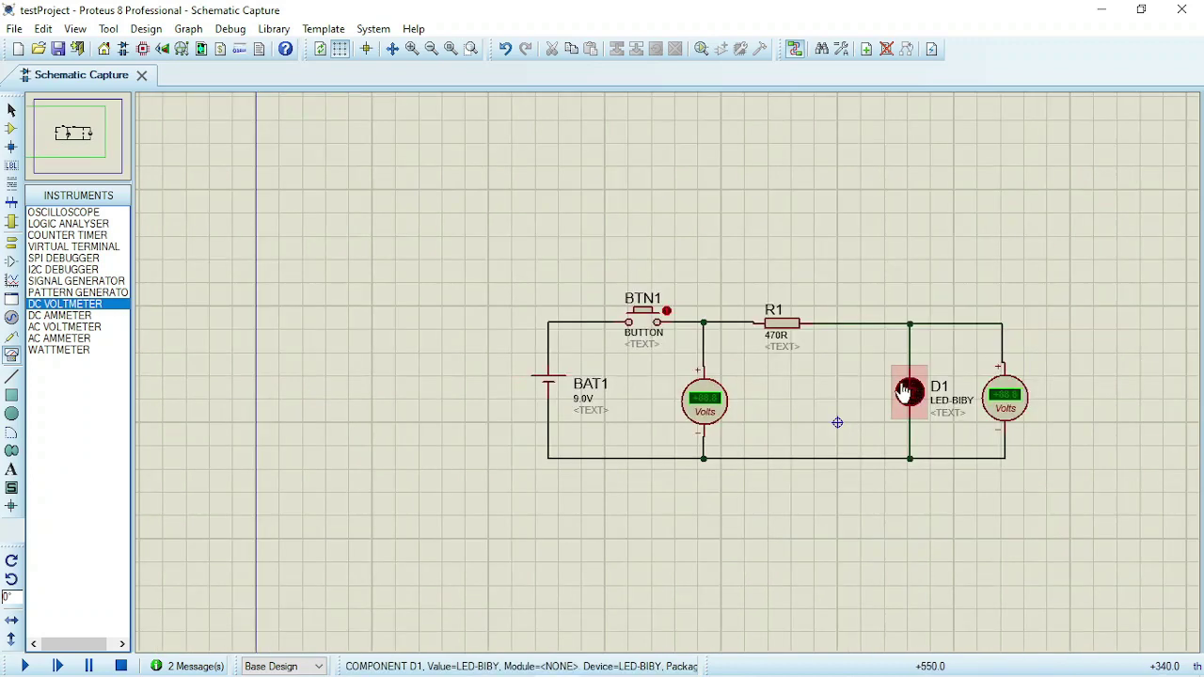
{"action": "scroll", "coordinate": [668, 381], "scroll_direction": "up", "scroll_amount": 1}
{"action": "scroll", "coordinate": [668, 382], "scroll_direction": "down", "scroll_amount": 1}
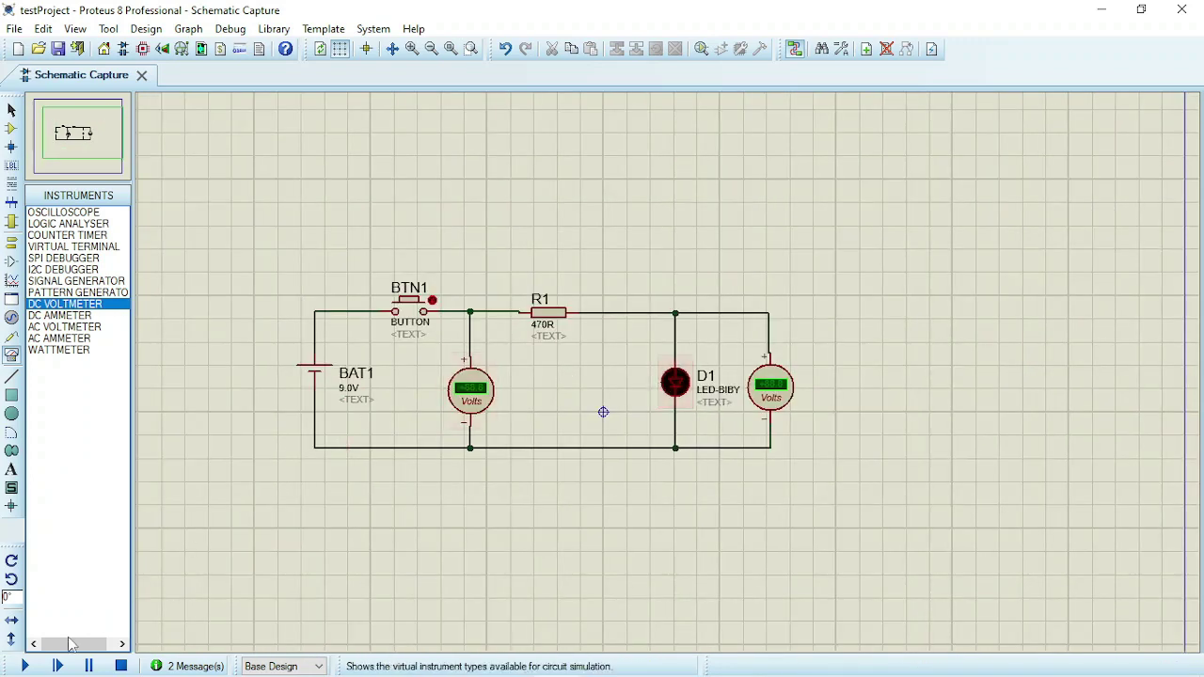
Run the simulation and press BTN1 so D1 lights, with meters reading +9.00 V and +2.23 V
{"action": "left_click", "coordinate": [24, 666]}
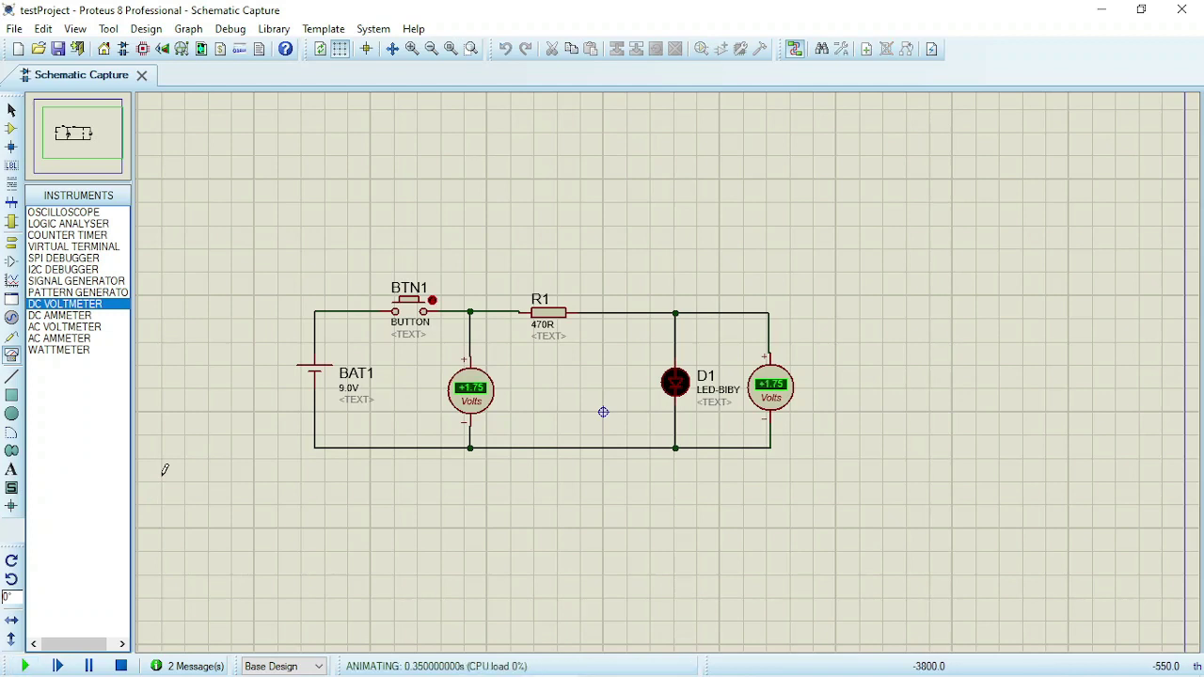
{"action": "left_click", "coordinate": [408, 309]}
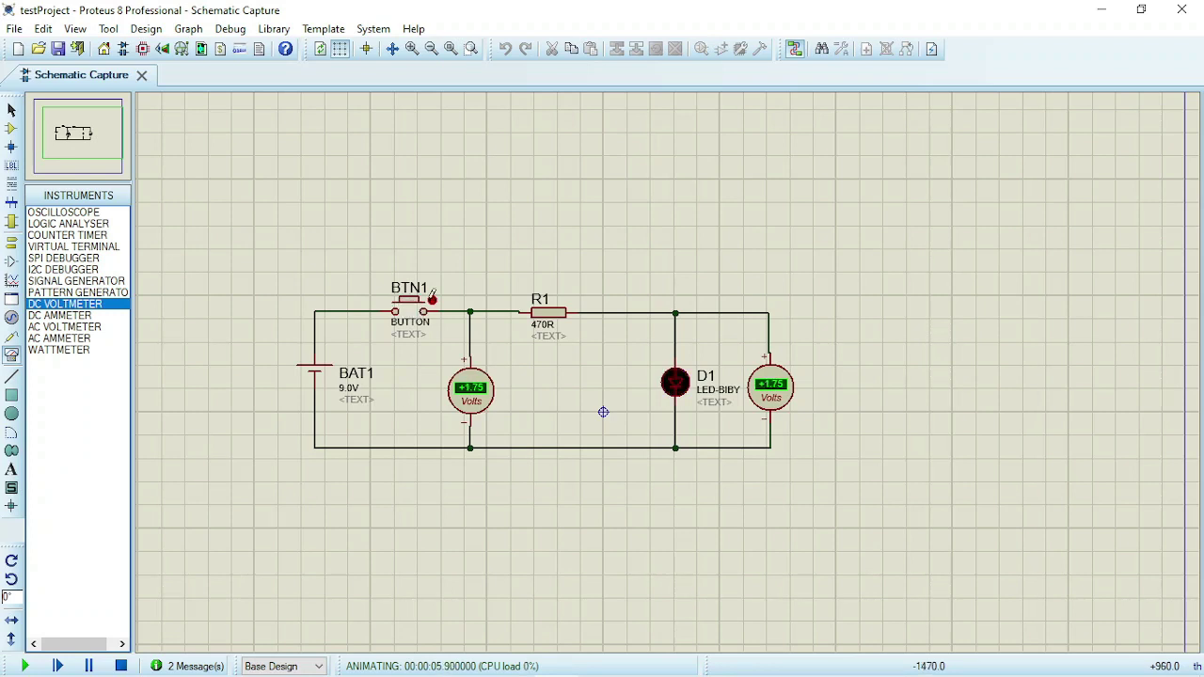
{"action": "left_click", "coordinate": [432, 299]}
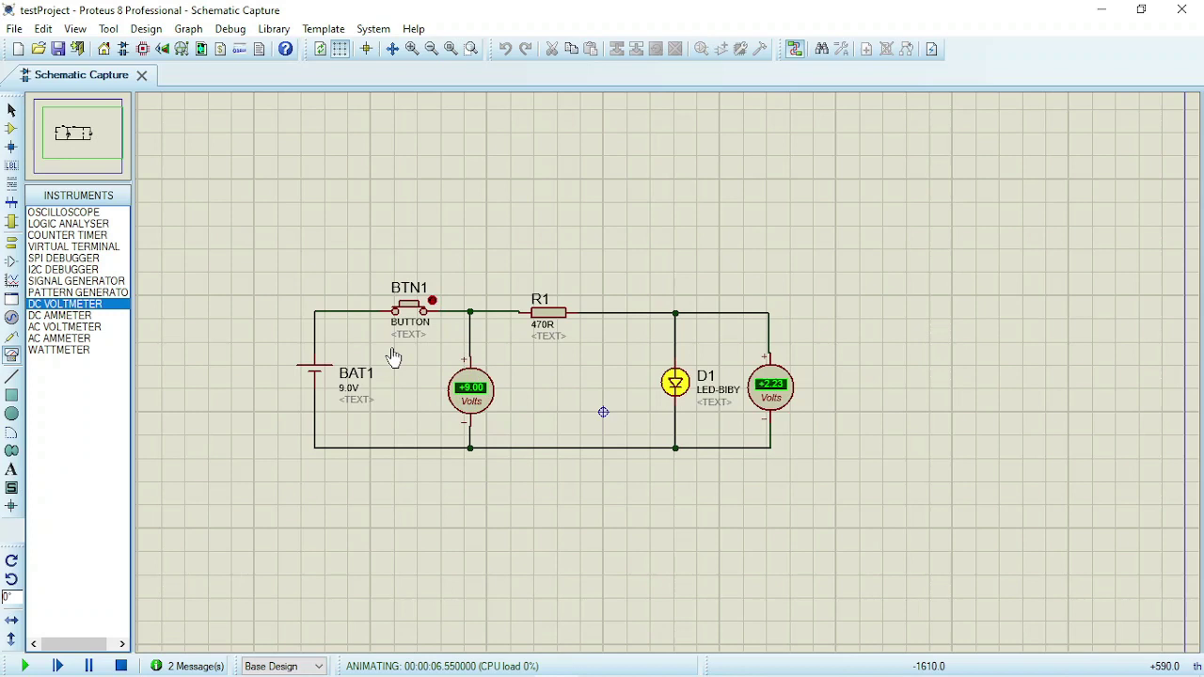